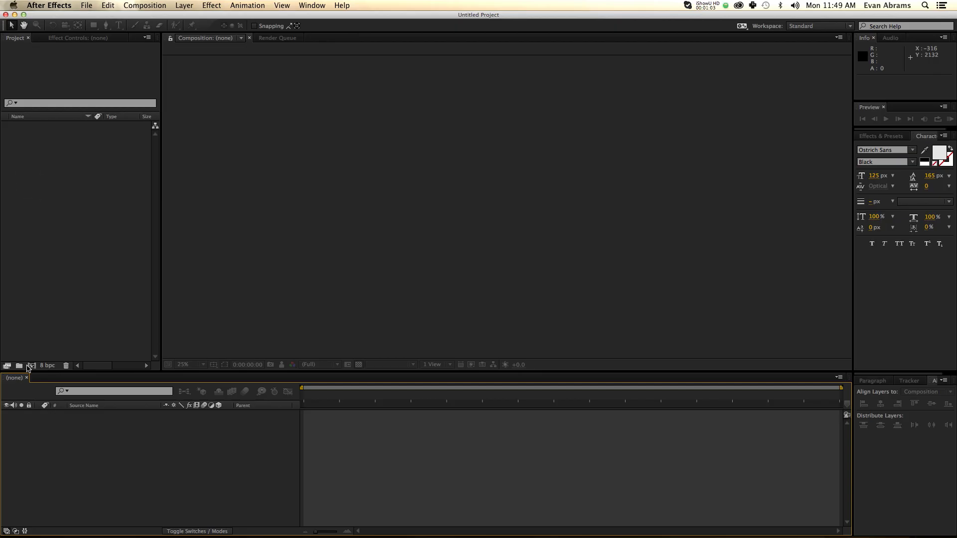
- Create the 1920×1080 Export composition, add a light blue full-frame solid, and lock it
{"action": "left_click", "coordinate": [27, 367]}
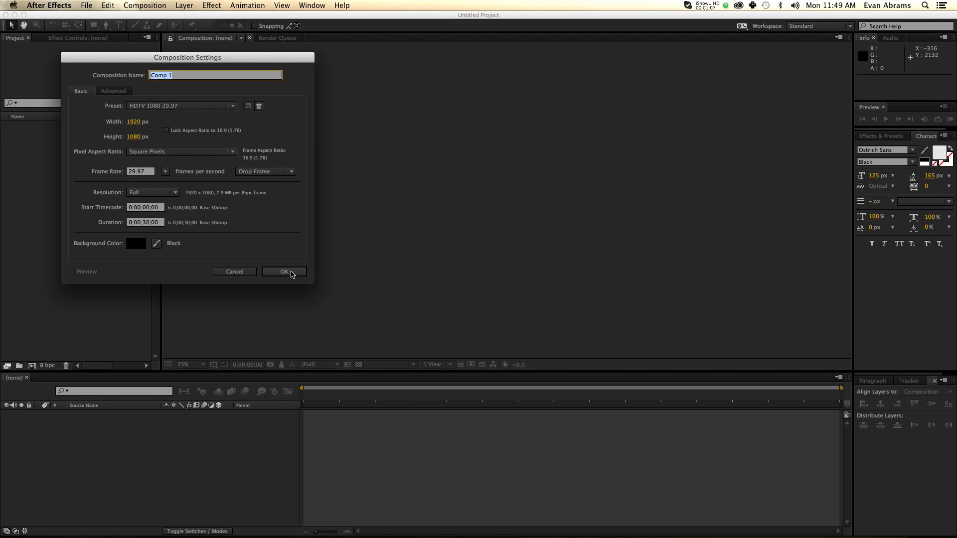
{"action": "key", "text": "Return"}
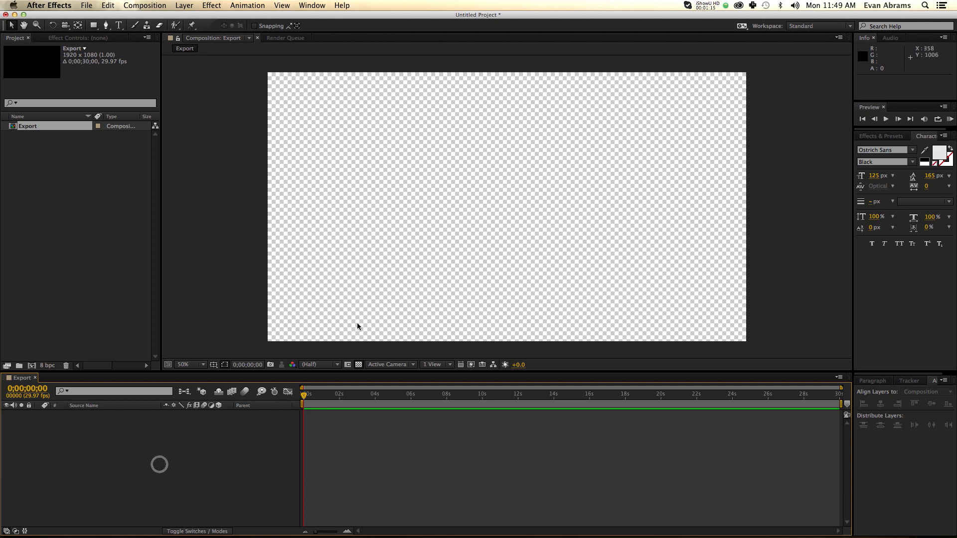
{"action": "right_click", "coordinate": [116, 455]}
{"action": "mouse_move", "coordinate": [155, 432]}
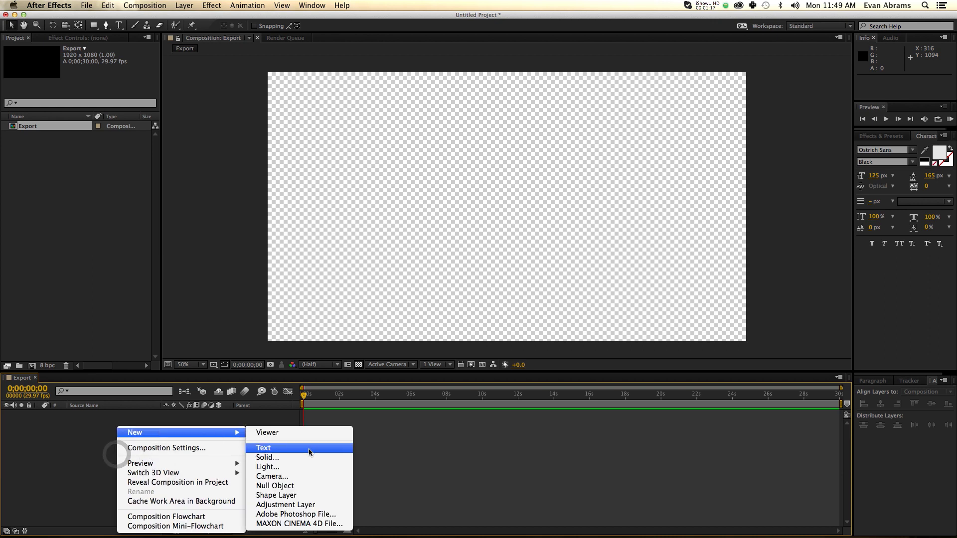
{"action": "left_click", "coordinate": [279, 457]}
{"action": "left_click", "coordinate": [360, 363]}
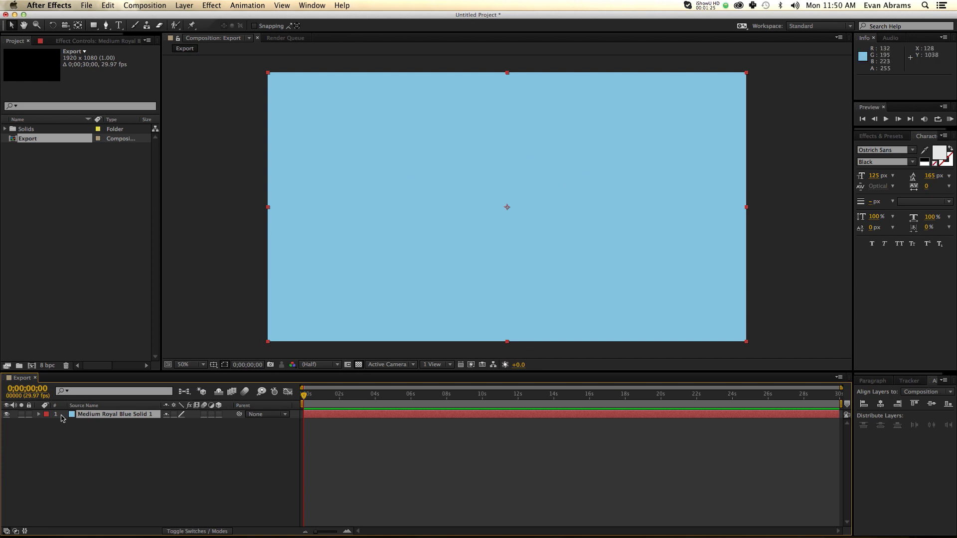
{"action": "left_click", "coordinate": [29, 414]}
- Add a text layer reading BANNER CONTENT, correcting the misspelling
{"action": "right_click", "coordinate": [111, 427]}
{"action": "mouse_move", "coordinate": [230, 433]}
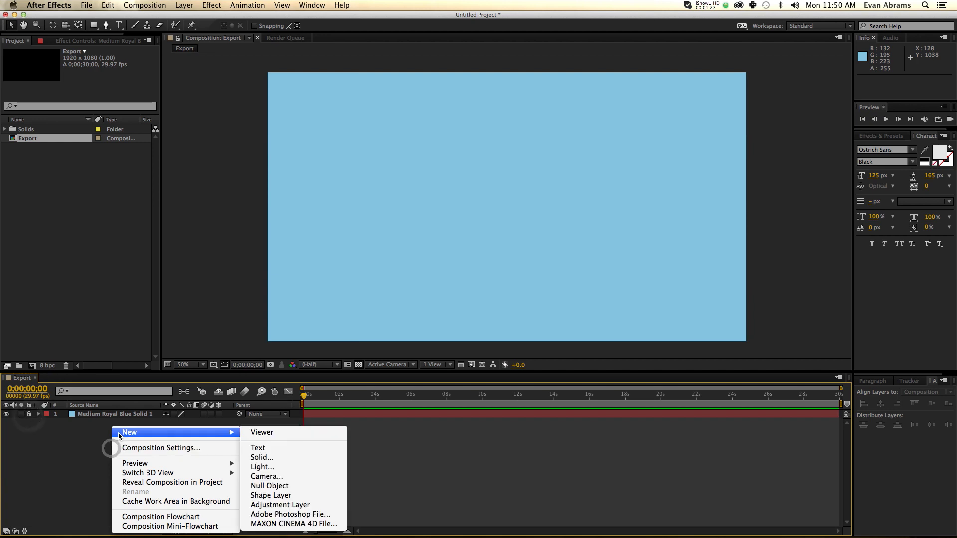
{"action": "left_click", "coordinate": [258, 448]}
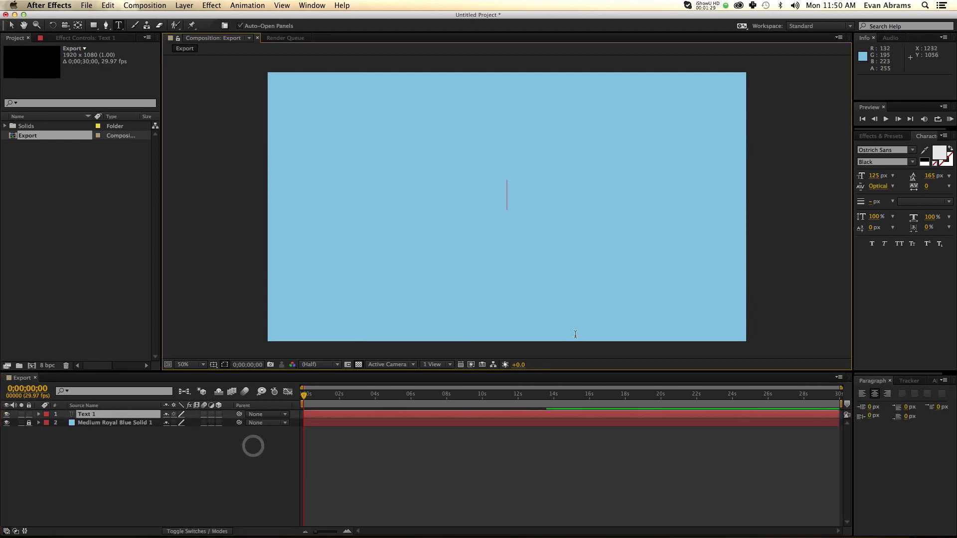
{"action": "type", "text": "BA"}
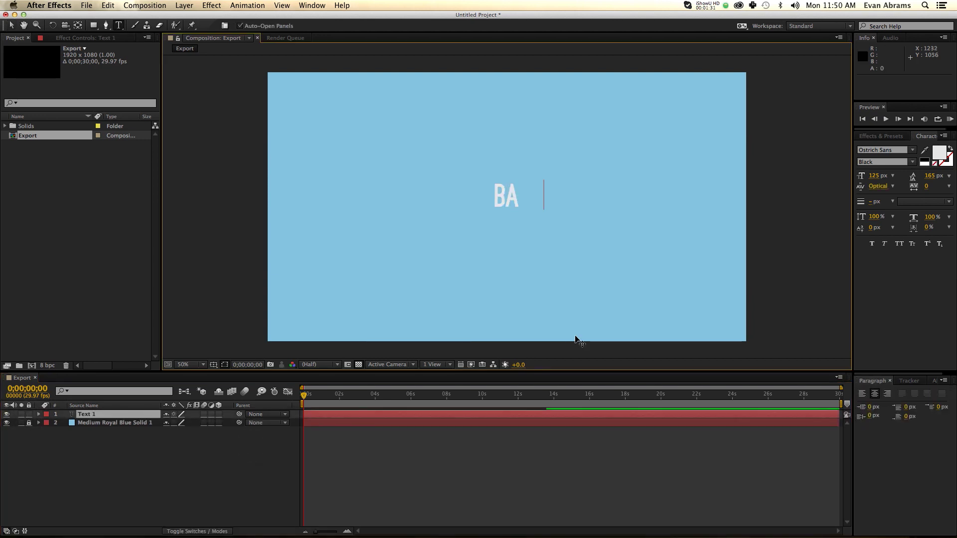
{"action": "type", "text": "NNER CONTNET"}
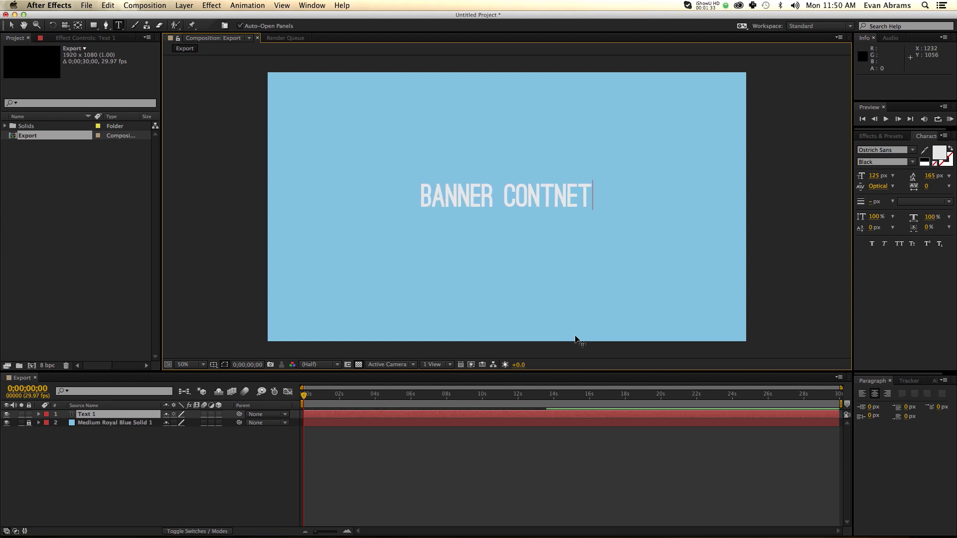
{"action": "key", "text": "BackSpace"}
{"action": "key", "text": "BackSpace"}
{"action": "key", "text": "BackSpace"}
{"action": "key", "text": "BackSpace"}
{"action": "type", "text": "ENT"}
{"action": "key", "text": "KP_Enter"}
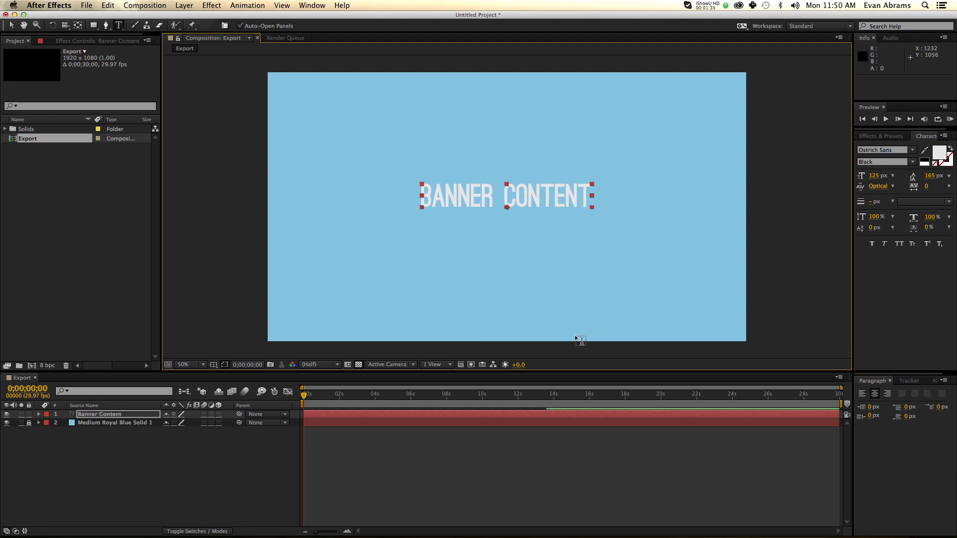
{"action": "key", "text": "v"}
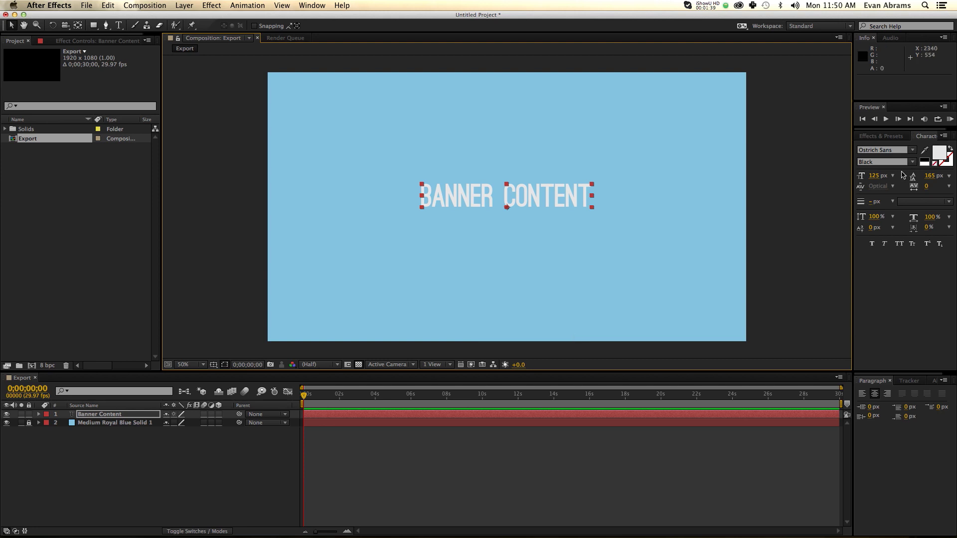
- Set the text fill colour to dark grey with brightness 20
{"action": "left_click", "coordinate": [940, 153]}
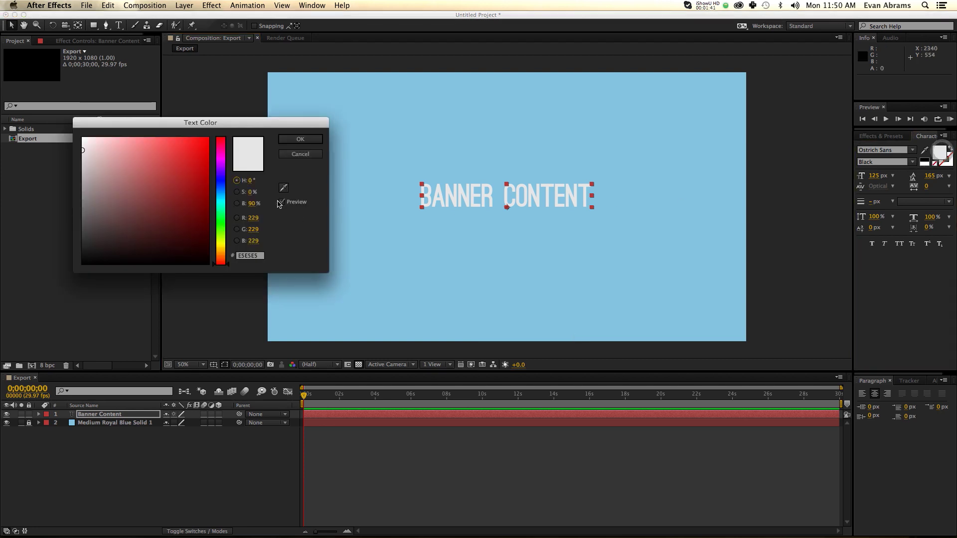
{"action": "left_click", "coordinate": [254, 203]}
{"action": "type", "text": "20"}
{"action": "key", "text": "Return"}
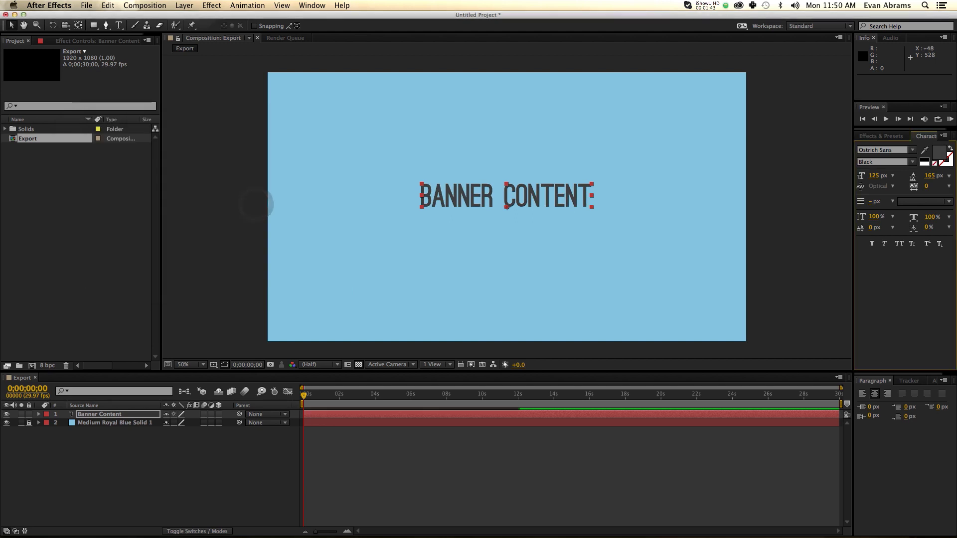
- Create a full-frame white rectangle shape layer and move it below the text
{"action": "left_click", "coordinate": [140, 446]}
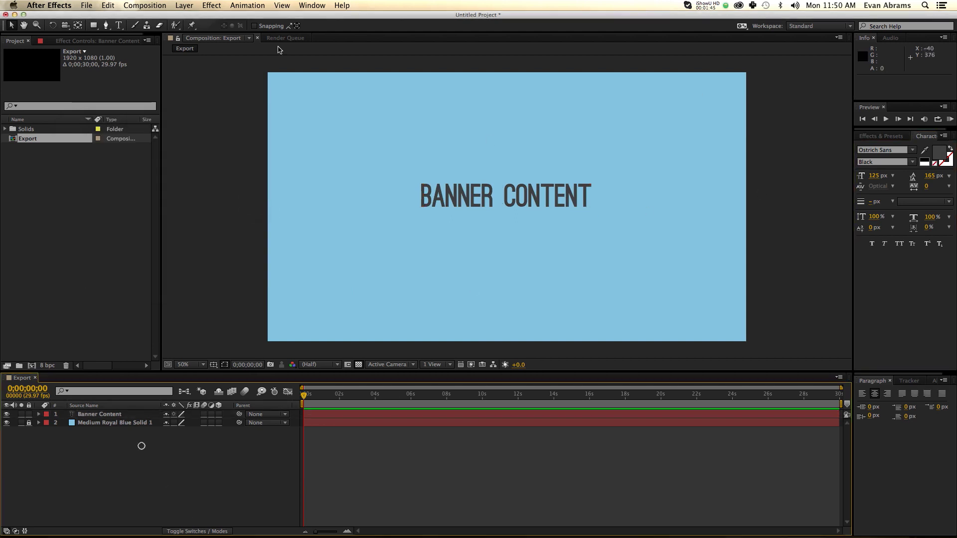
{"action": "left_click", "coordinate": [95, 26]}
{"action": "double_click", "coordinate": [95, 26]}
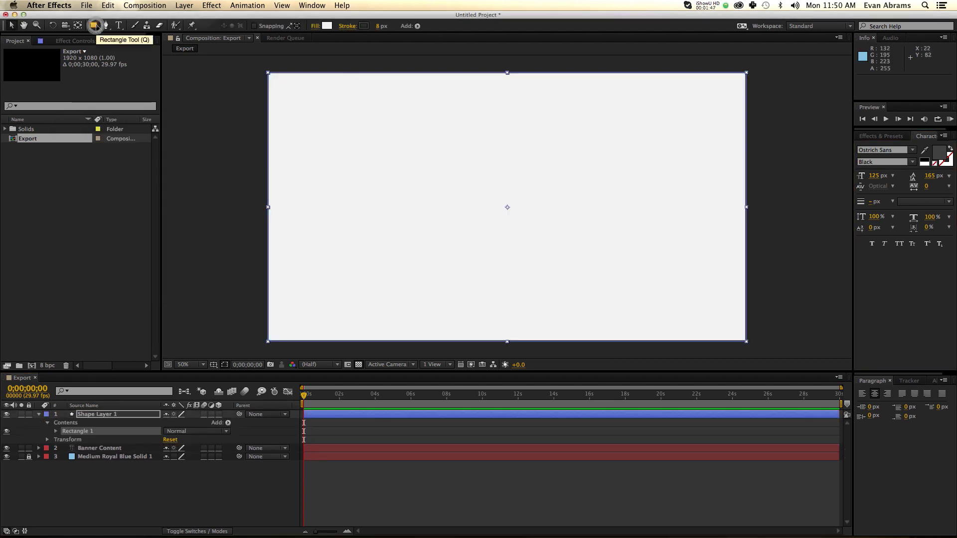
{"action": "key", "text": "u"}
{"action": "key", "text": "u"}
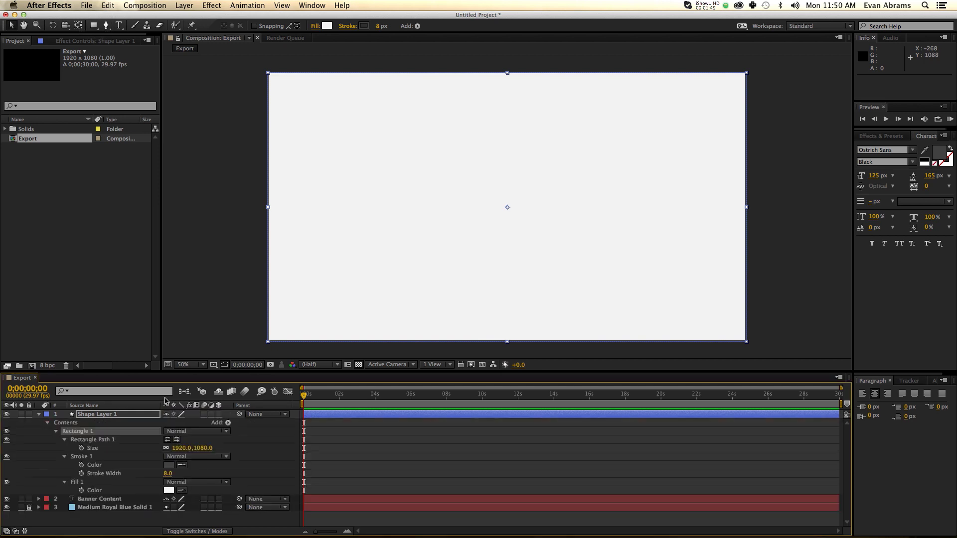
{"action": "left_click_drag", "start_coordinate": [127, 414], "coordinate": [118, 503]}
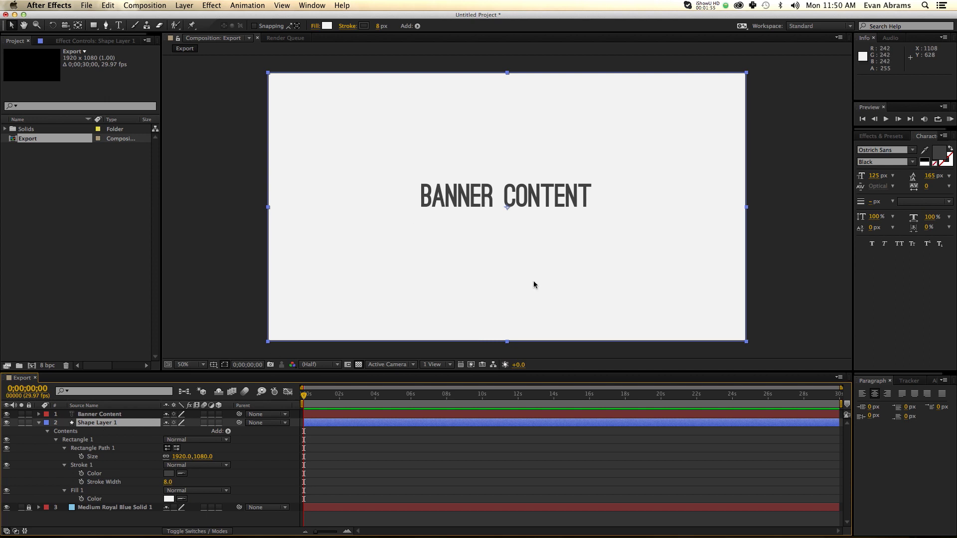
- Centre the BANNER CONTENT text vertically in the composition
{"action": "left_click", "coordinate": [373, 415]}
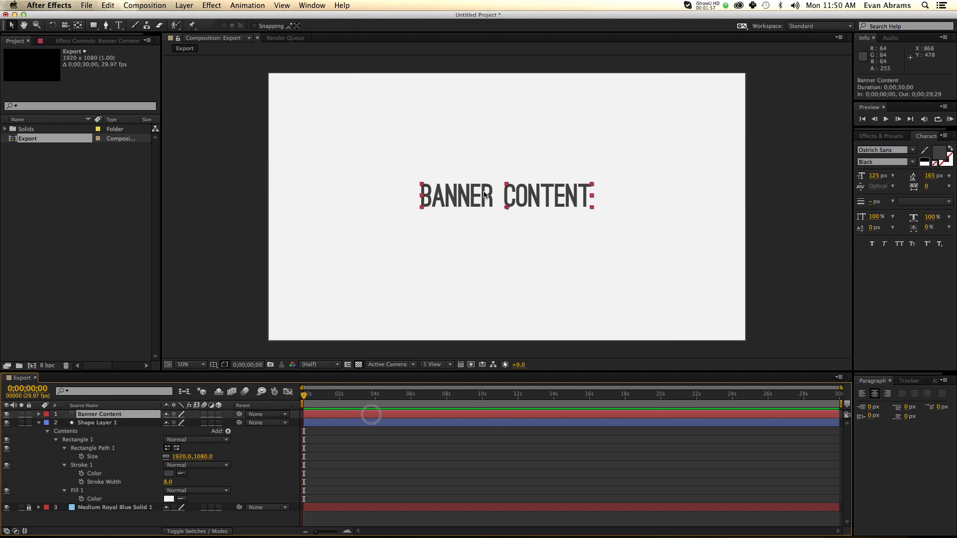
{"action": "left_click", "coordinate": [933, 382]}
{"action": "left_click", "coordinate": [934, 404]}
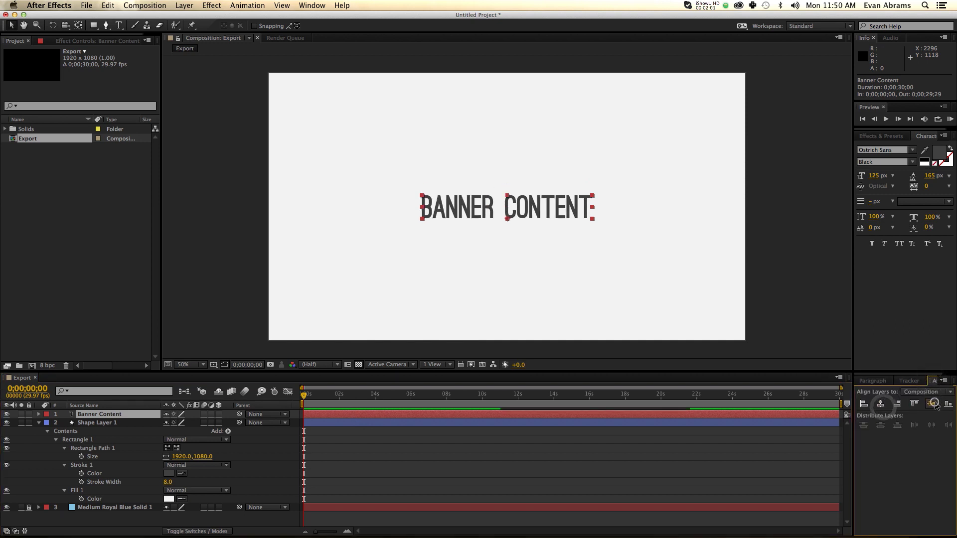
- Resize the rectangle to an 840 × 140.5 px banner
{"action": "left_click", "coordinate": [105, 423]}
{"action": "left_click_drag", "start_coordinate": [188, 457], "coordinate": [2, 457]}
{"action": "left_click_drag", "start_coordinate": [198, 464], "coordinate": [185, 458]}
{"action": "left_click", "coordinate": [264, 466]}
- Add a Polystar Path above Stroke 1 as a 4-point polygon diamond
{"action": "left_click", "coordinate": [228, 431]}
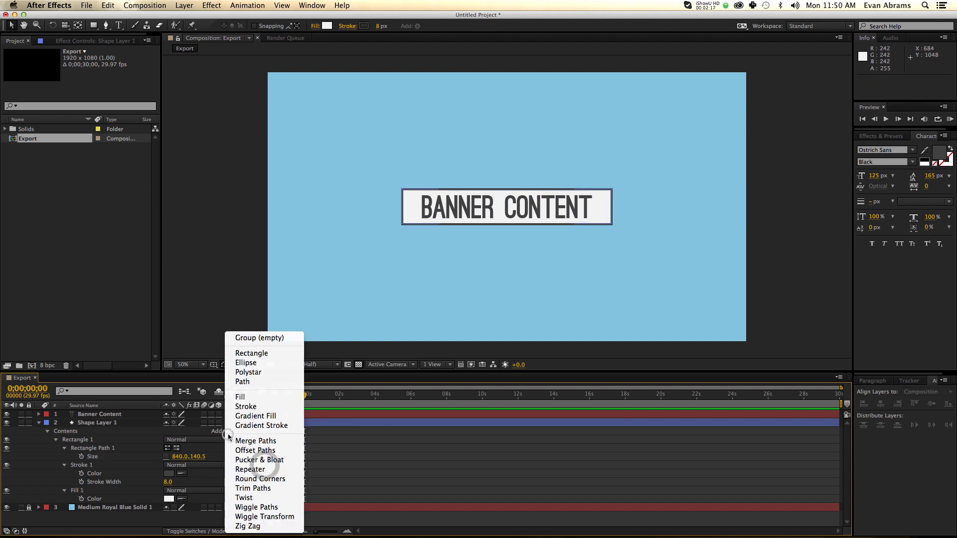
{"action": "left_click", "coordinate": [248, 372]}
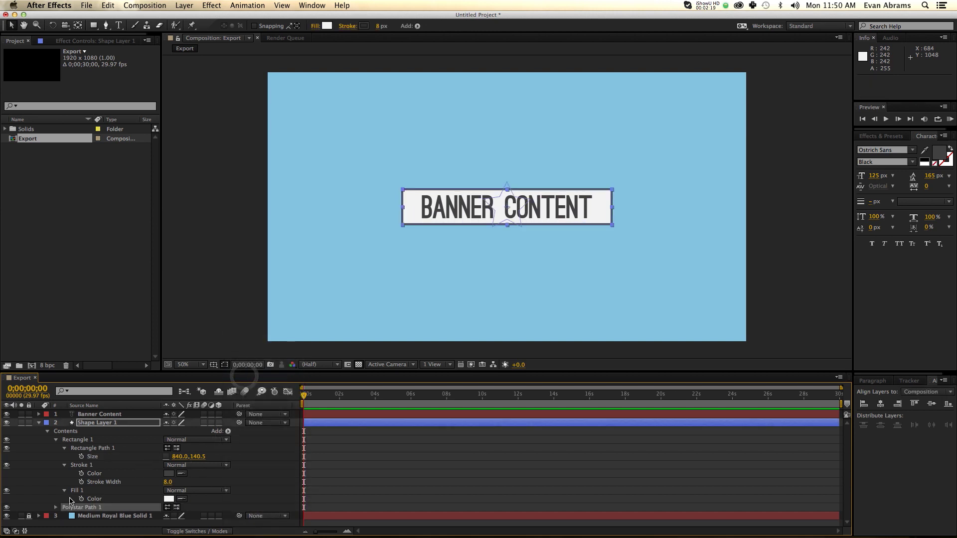
{"action": "mouse_move", "coordinate": [75, 509]}
{"action": "left_mouse_down"}
{"action": "mouse_move", "coordinate": [96, 461]}
{"action": "mouse_move", "coordinate": [75, 501]}
{"action": "mouse_move", "coordinate": [86, 464]}
{"action": "mouse_move", "coordinate": [73, 475]}
{"action": "left_mouse_up"}
{"action": "left_click", "coordinate": [64, 466]}
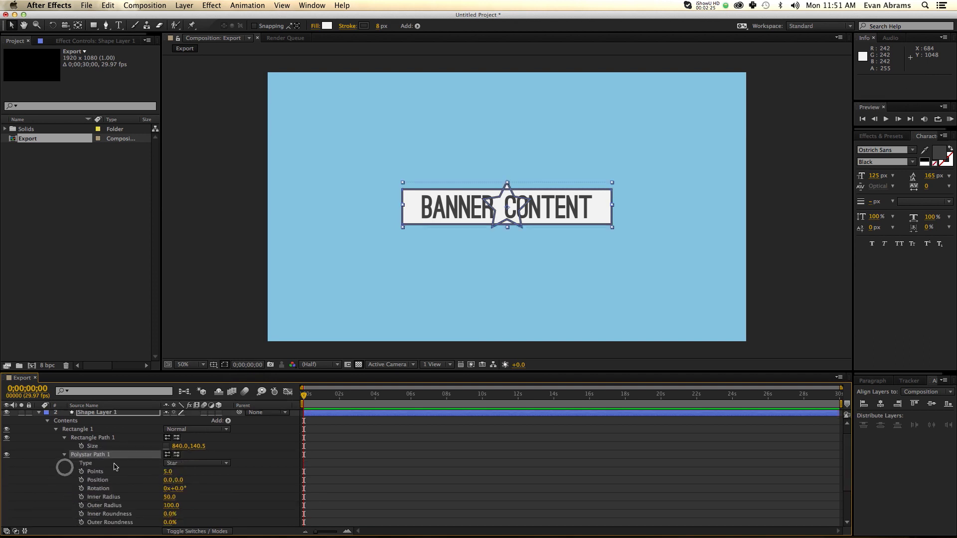
{"action": "left_click", "coordinate": [179, 463]}
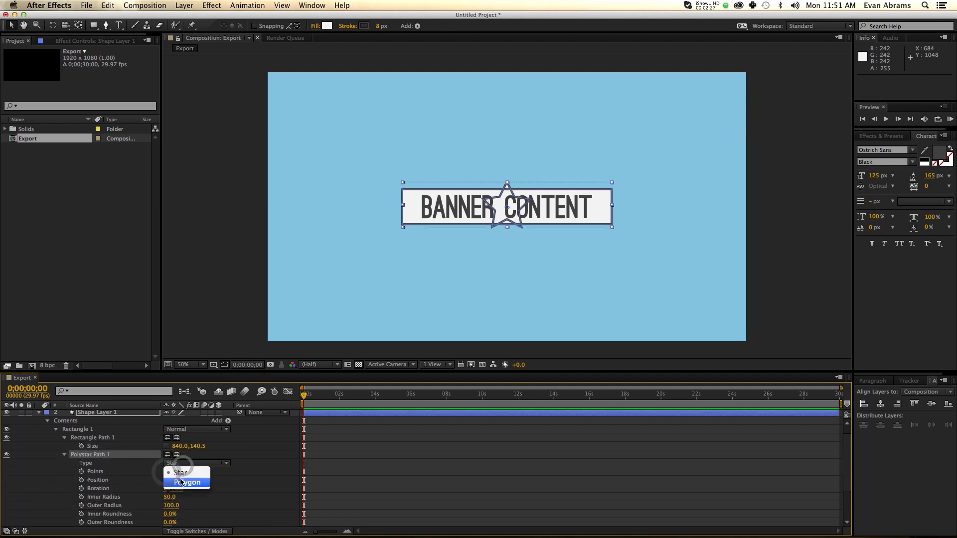
{"action": "left_click", "coordinate": [174, 482]}
{"action": "left_click", "coordinate": [170, 472]}
{"action": "type", "text": "4"}
{"action": "key", "text": "Return"}
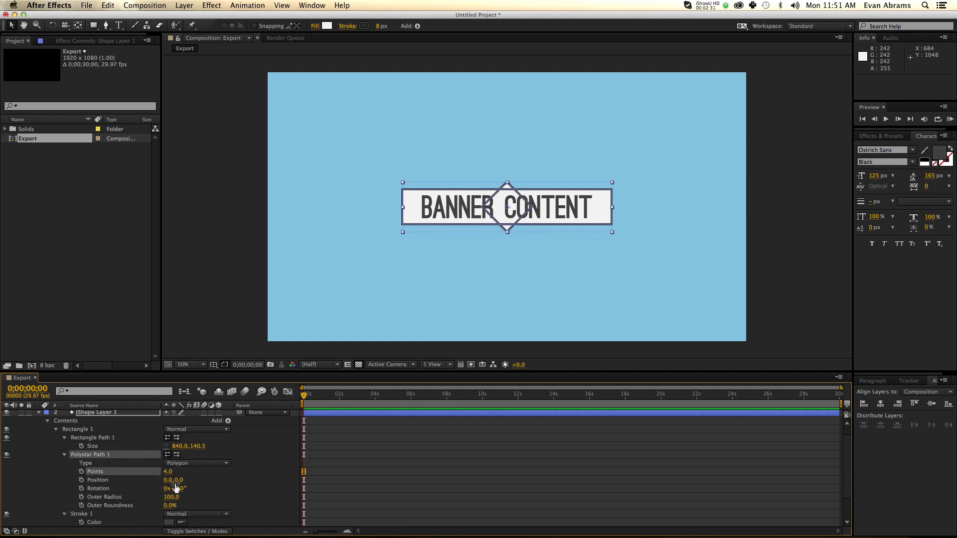
- Move the diamond to position 445,0 at the banner's right end
{"action": "left_click_drag", "start_coordinate": [176, 481], "coordinate": [232, 485]}
{"action": "key", "text": "super+z"}
{"action": "left_click_drag", "start_coordinate": [172, 482], "coordinate": [391, 479]}
{"action": "left_click", "coordinate": [148, 479]}
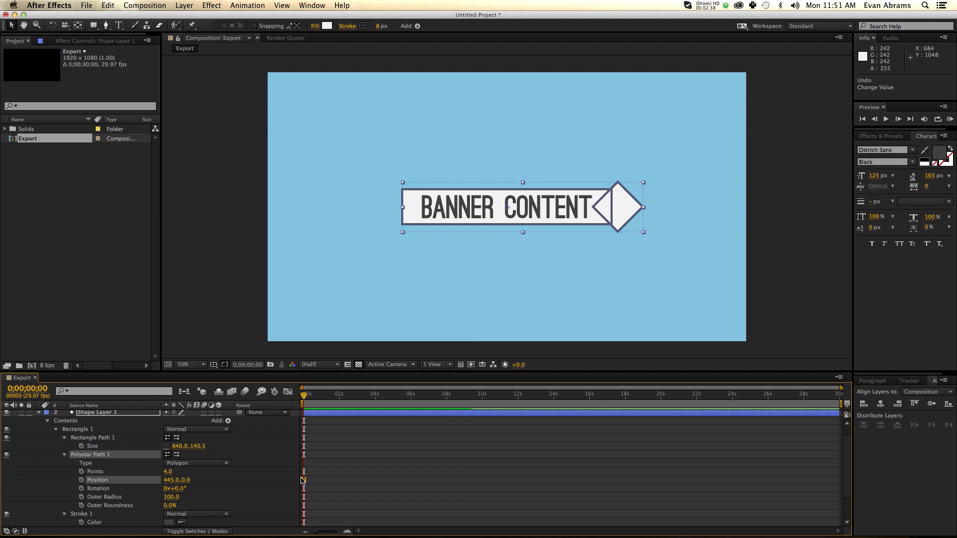
- Duplicate the diamond and place the copy at -445,0 on the left end
{"action": "left_click", "coordinate": [118, 455]}
{"action": "key", "text": "super+d"}
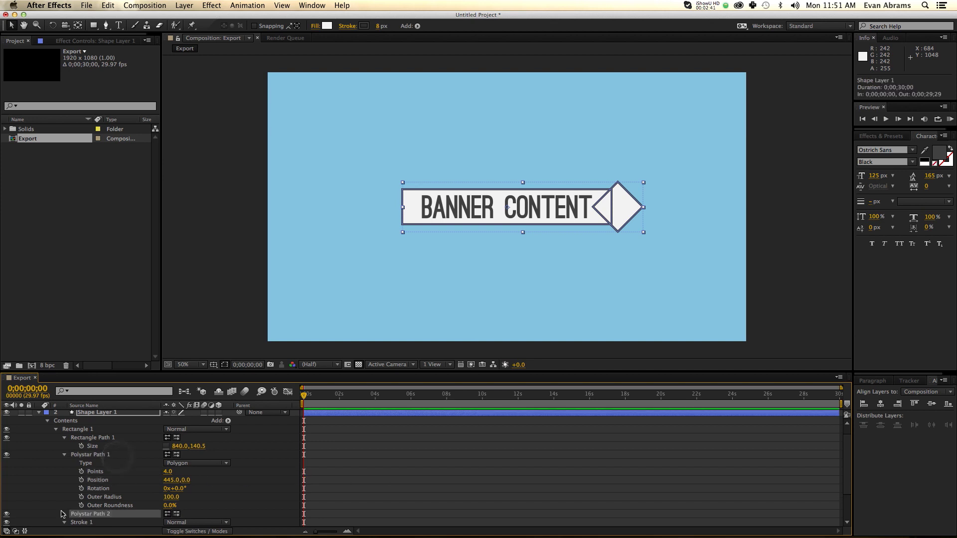
{"action": "left_click", "coordinate": [65, 515]}
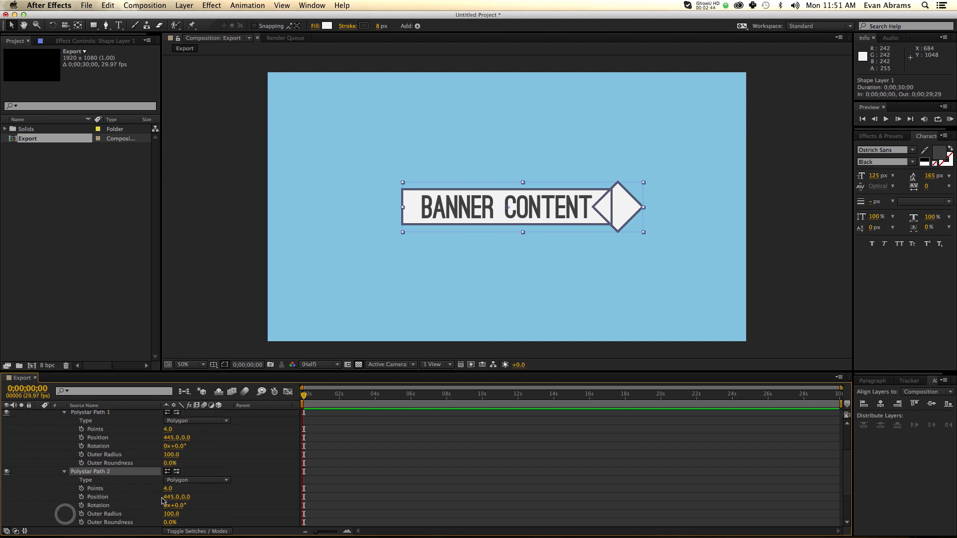
{"action": "left_click_drag", "start_coordinate": [167, 497], "coordinate": [60, 497]}
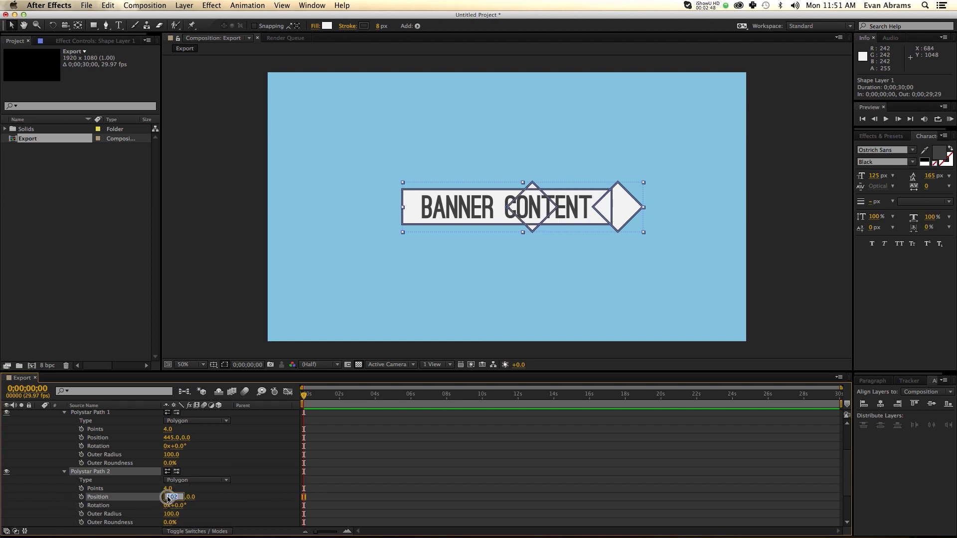
{"action": "type", "text": "-445"}
{"action": "key", "text": "Return"}
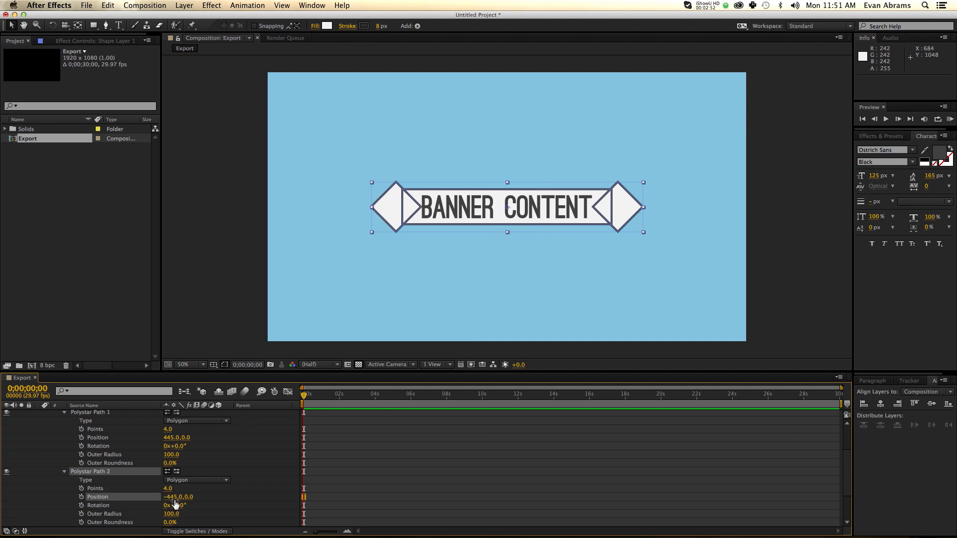
- Add a Merge Paths operation to the Rectangle 1 group
{"action": "scroll", "coordinate": [224, 448], "scroll_direction": "up", "scroll_amount": 5}
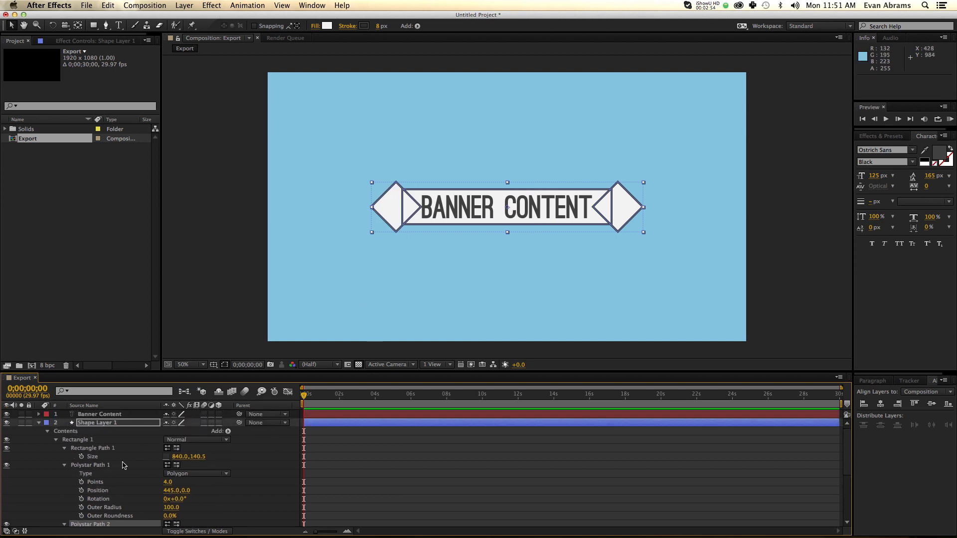
{"action": "left_click", "coordinate": [87, 441]}
{"action": "left_click", "coordinate": [227, 432]}
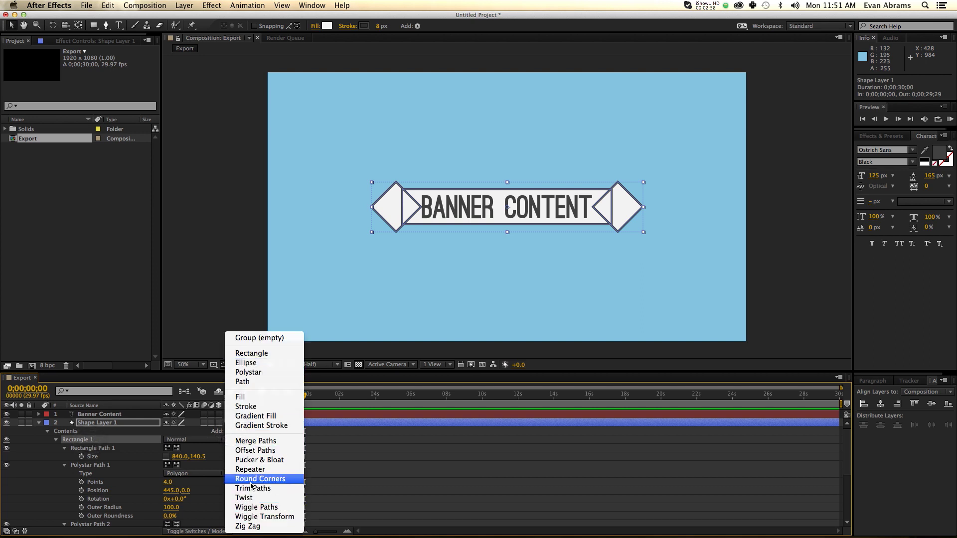
{"action": "left_click", "coordinate": [251, 441]}
- Set Merge Paths 1 mode to Subtract, notching the banner ends
{"action": "scroll", "coordinate": [113, 497], "scroll_direction": "down", "scroll_amount": 2}
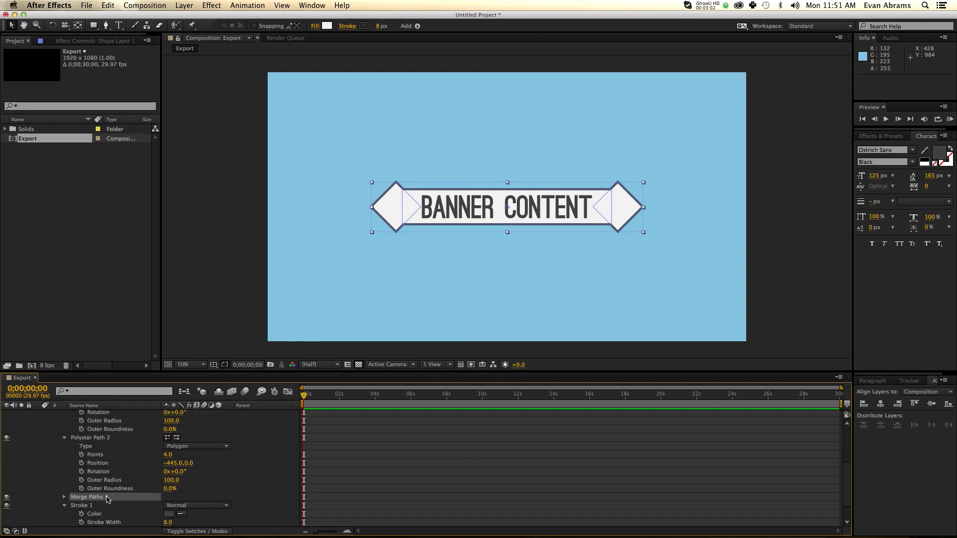
{"action": "scroll", "coordinate": [102, 498], "scroll_direction": "up", "scroll_amount": 5}
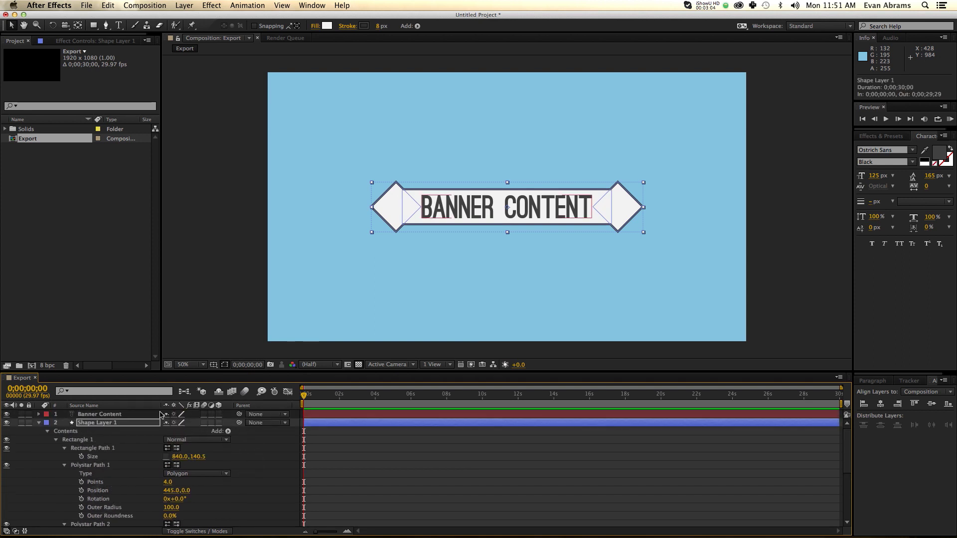
{"action": "key", "text": "grave"}
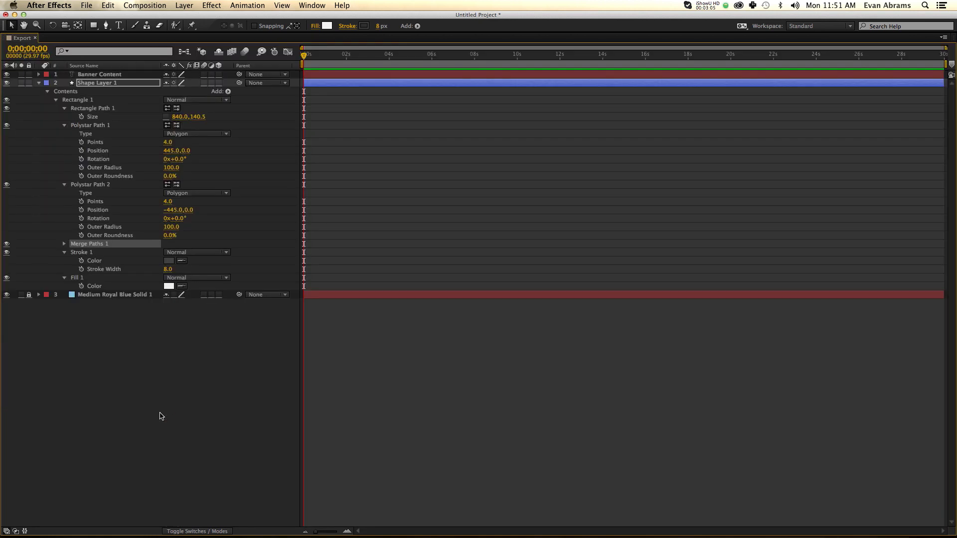
{"action": "left_click", "coordinate": [64, 244]}
{"action": "left_click", "coordinate": [177, 252]}
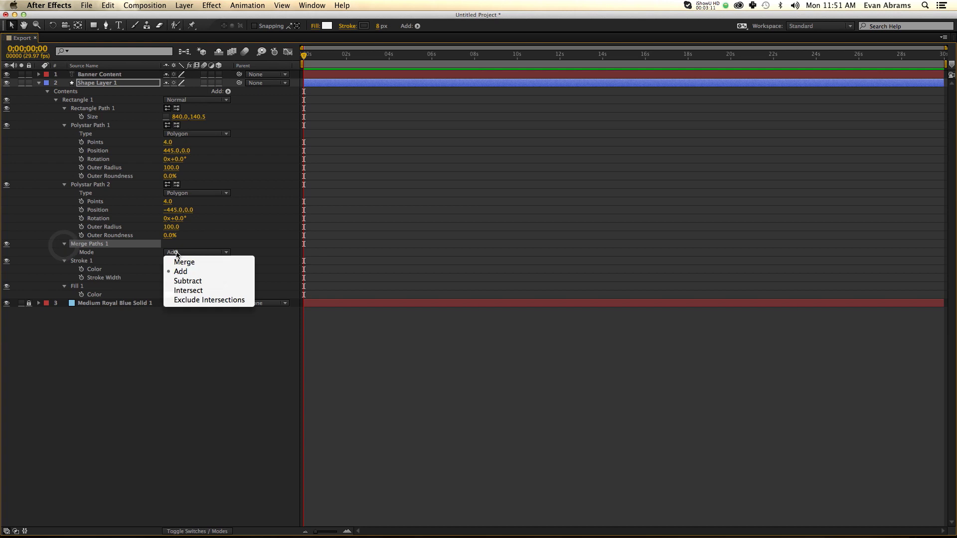
{"action": "left_click", "coordinate": [185, 281]}
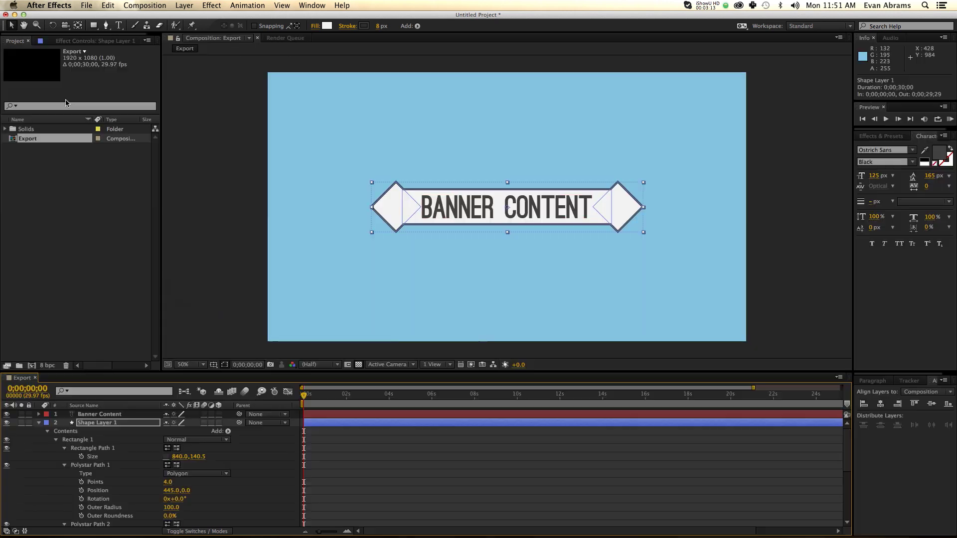
{"action": "key", "text": "grave"}
{"action": "left_click", "coordinate": [261, 478]}
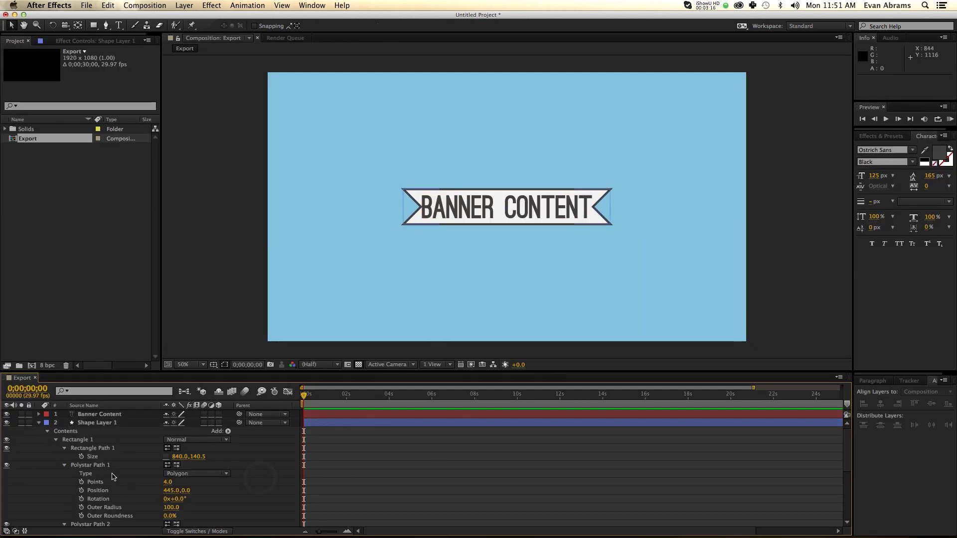
{"action": "left_click", "coordinate": [64, 465]}
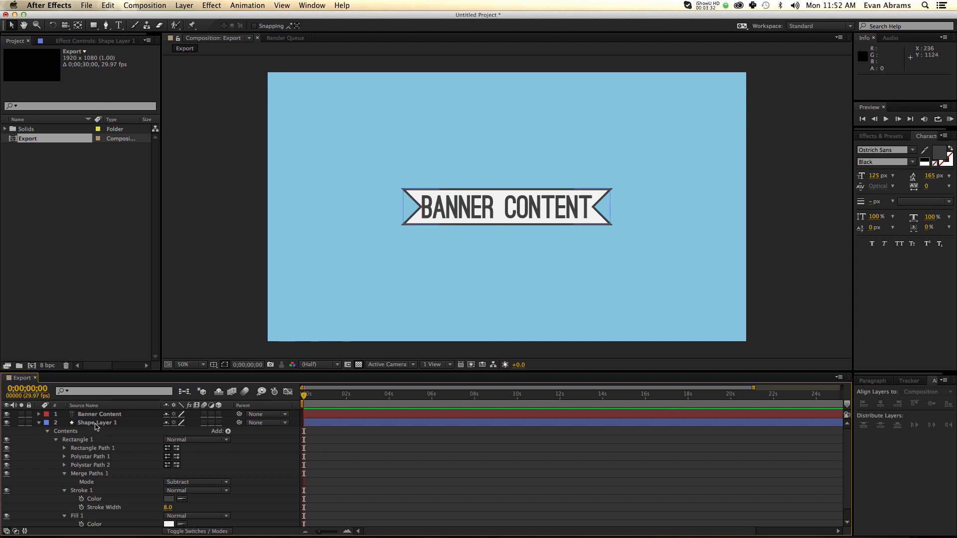
- Widen Rectangle Path 1 to 934.8 px
{"action": "left_click", "coordinate": [64, 448]}
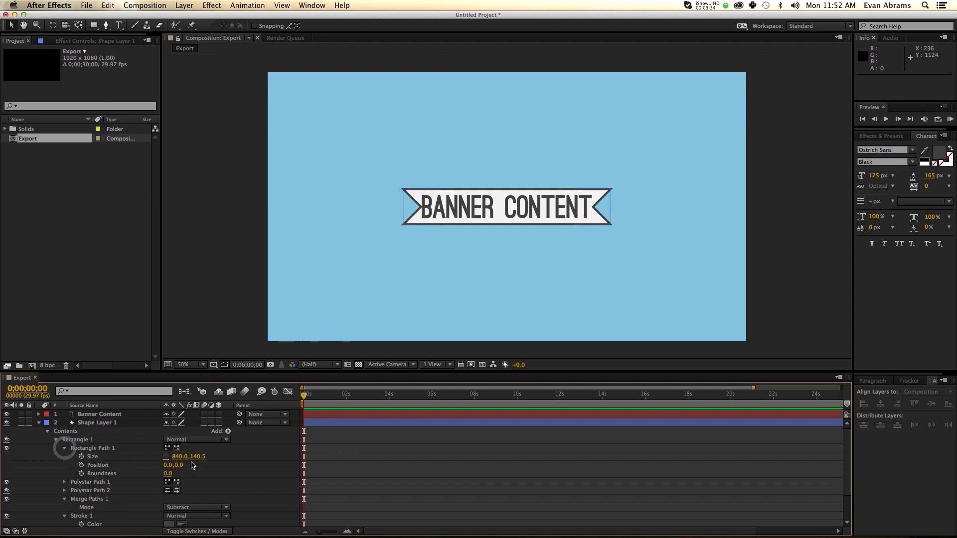
{"action": "left_click_drag", "start_coordinate": [202, 457], "coordinate": [225, 460]}
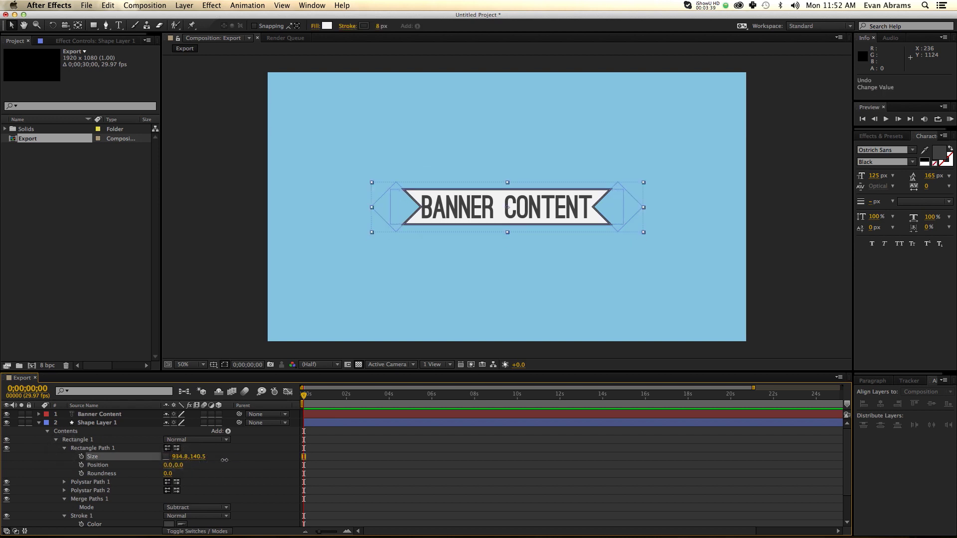
{"action": "left_click", "coordinate": [66, 449]}
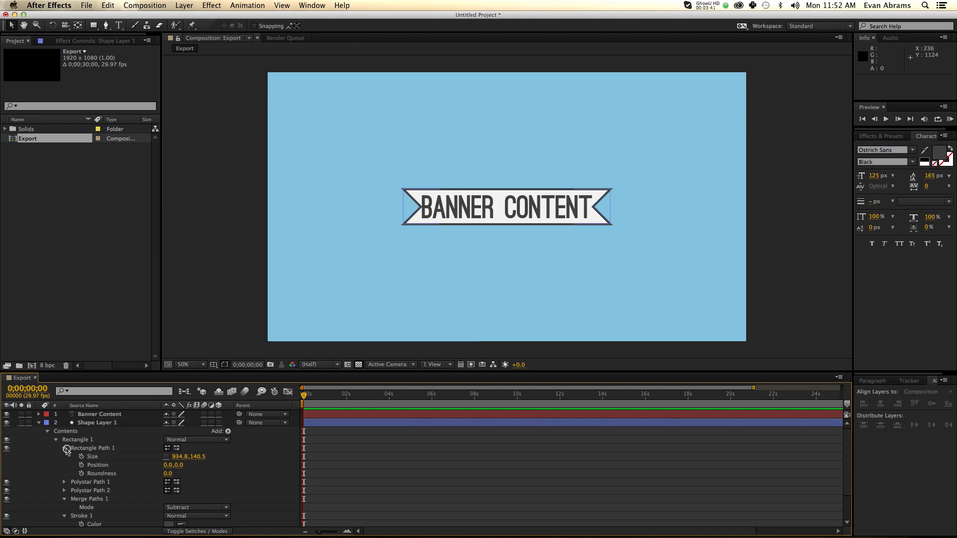
- Move the diamonds outward to X positions 475 and -475
{"action": "left_click", "coordinate": [66, 482]}
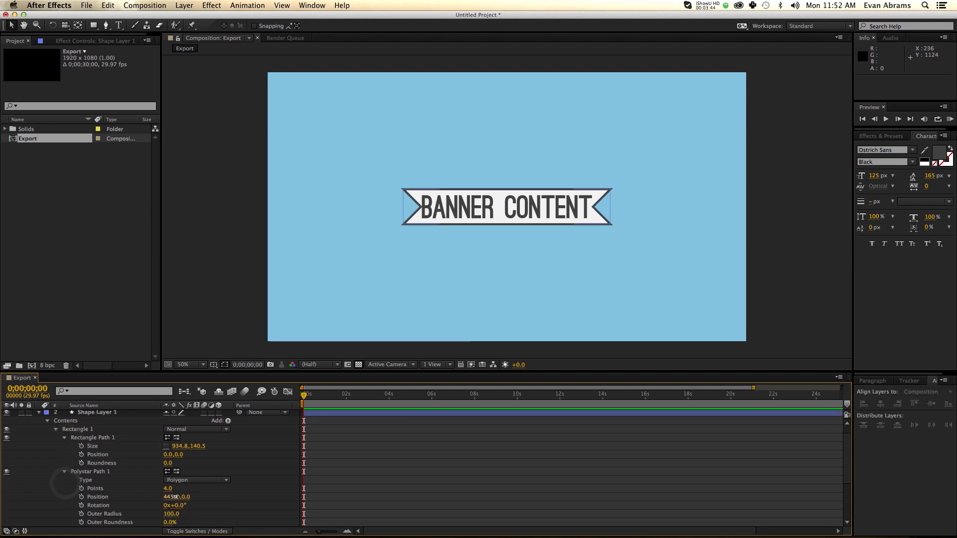
{"action": "mouse_move", "coordinate": [172, 498]}
{"action": "left_mouse_down"}
{"action": "mouse_move", "coordinate": [186, 500]}
{"action": "mouse_move", "coordinate": [172, 500]}
{"action": "left_mouse_up"}
{"action": "left_click", "coordinate": [173, 497]}
{"action": "left_click", "coordinate": [66, 476]}
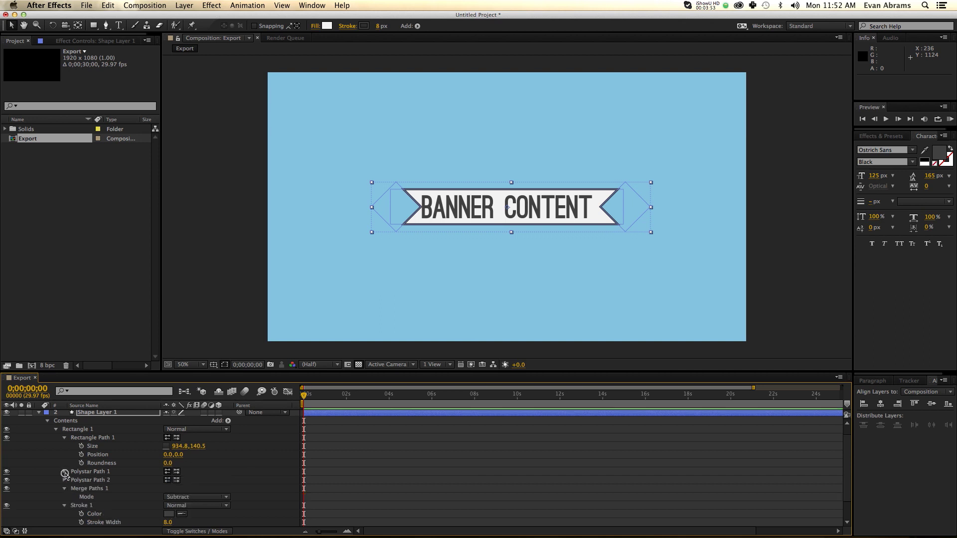
{"action": "key", "text": "super+d"}
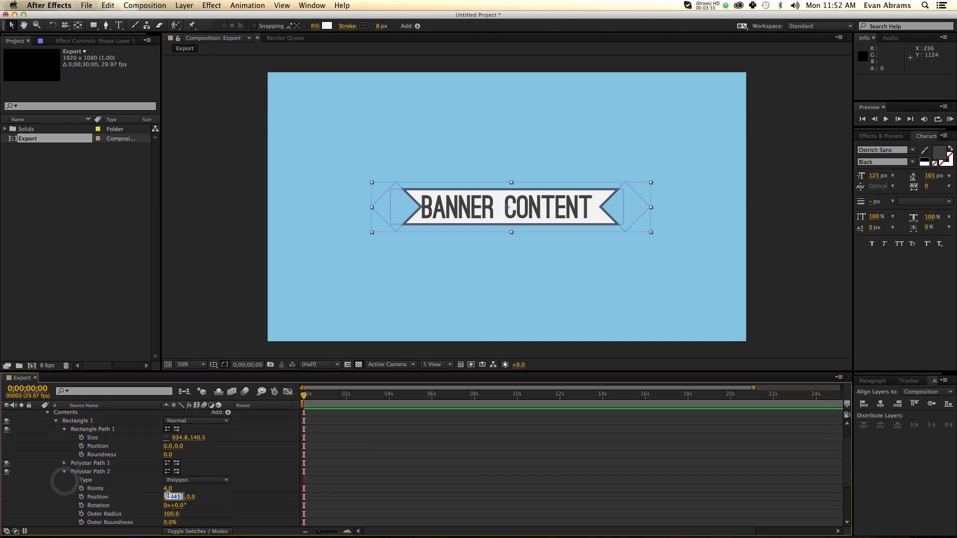
{"action": "left_click", "coordinate": [168, 496]}
{"action": "type", "text": "-475"}
{"action": "key", "text": "Return"}
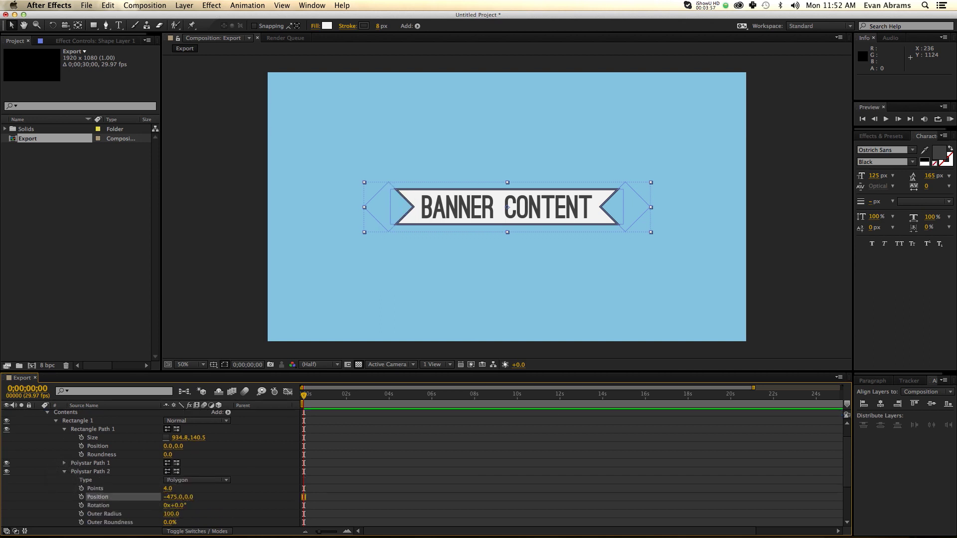
- Pre-compose the text and Shape Layer 1 into 'Banner Content' and return to Export
{"action": "left_click", "coordinate": [265, 465]}
{"action": "scroll", "coordinate": [265, 465], "scroll_direction": "up", "scroll_amount": 5}
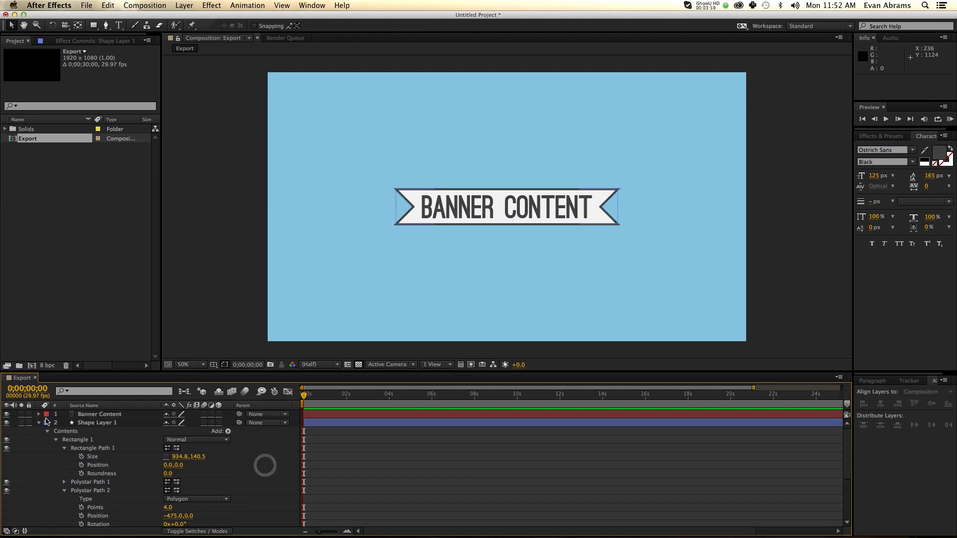
{"action": "left_click", "coordinate": [39, 422]}
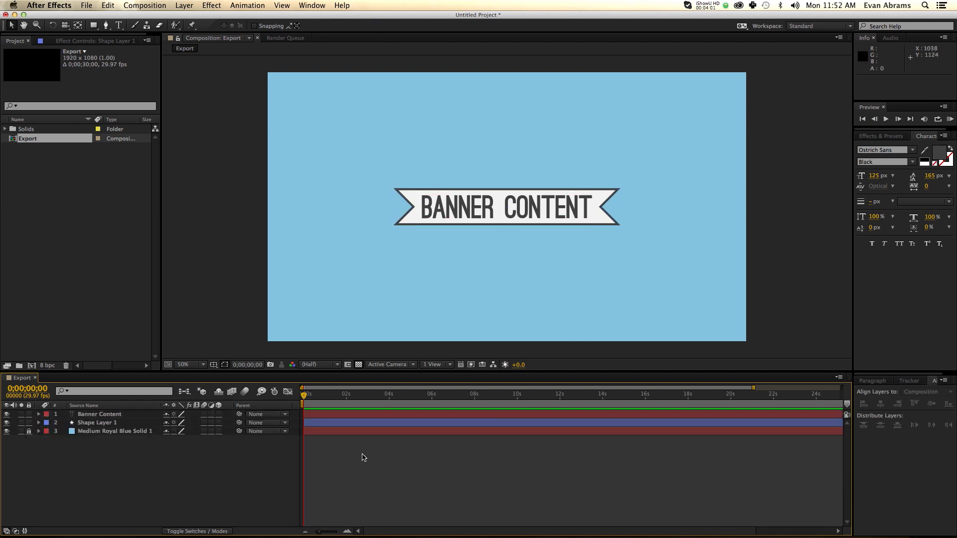
{"action": "left_click", "coordinate": [125, 415]}
{"action": "left_click", "coordinate": [117, 422], "text": "shift"}
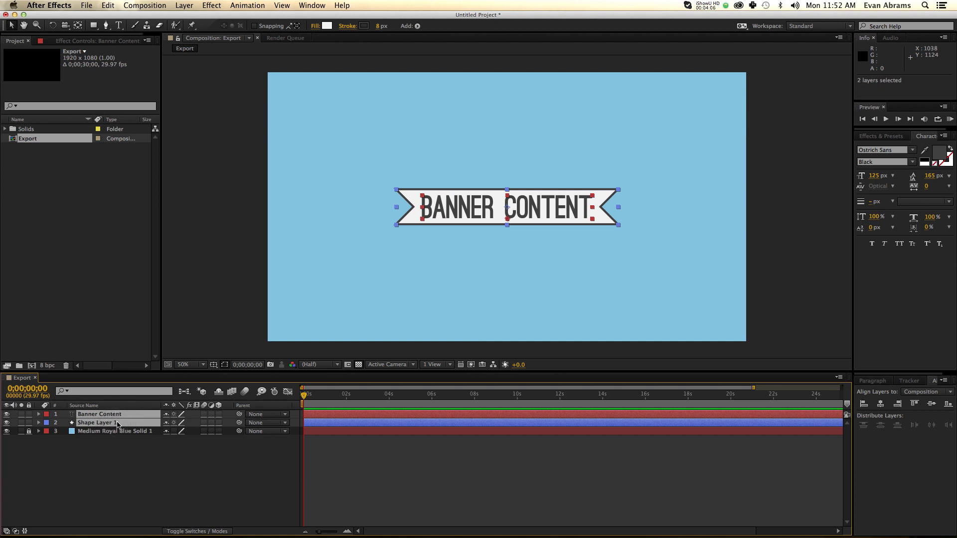
{"action": "left_click", "coordinate": [178, 4]}
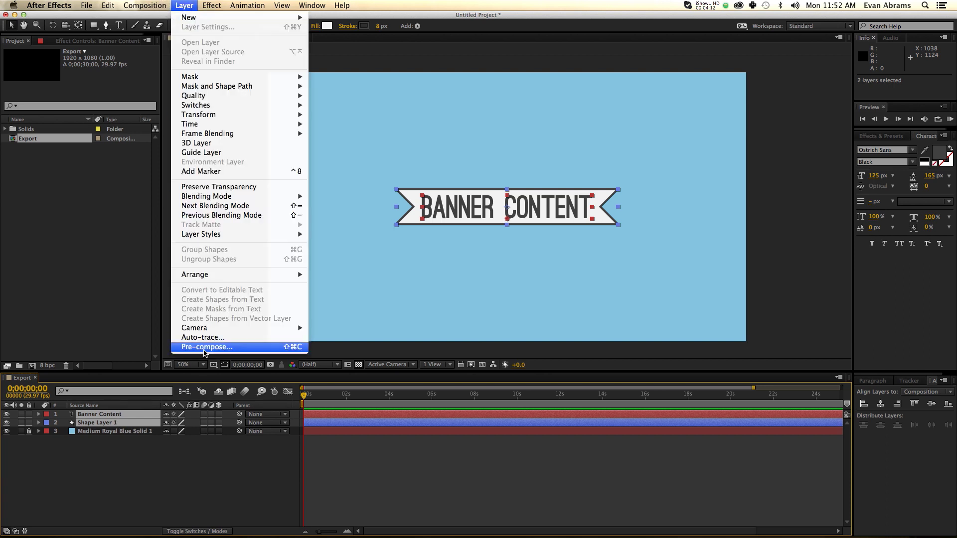
{"action": "left_click", "coordinate": [259, 348]}
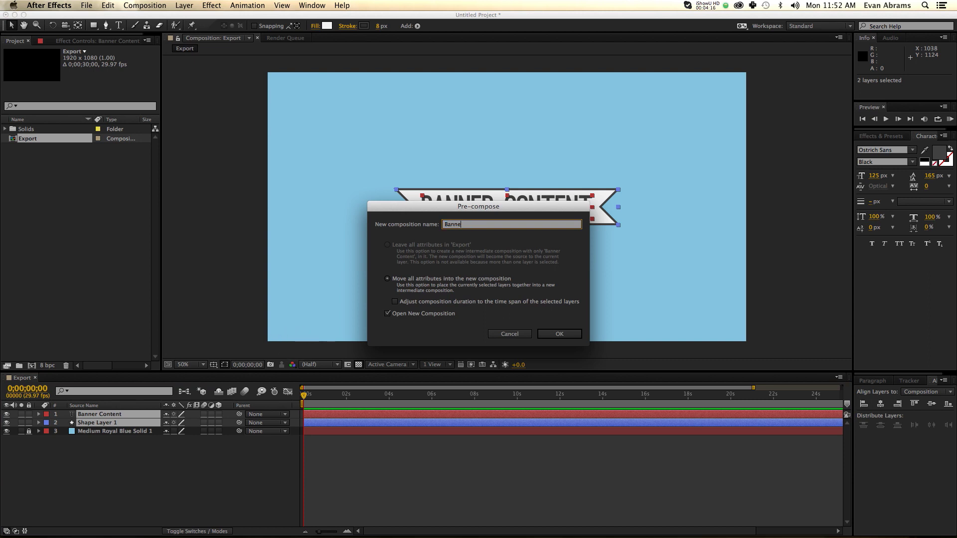
{"action": "type", "text": "Banner Content"}
{"action": "key", "text": "Return"}
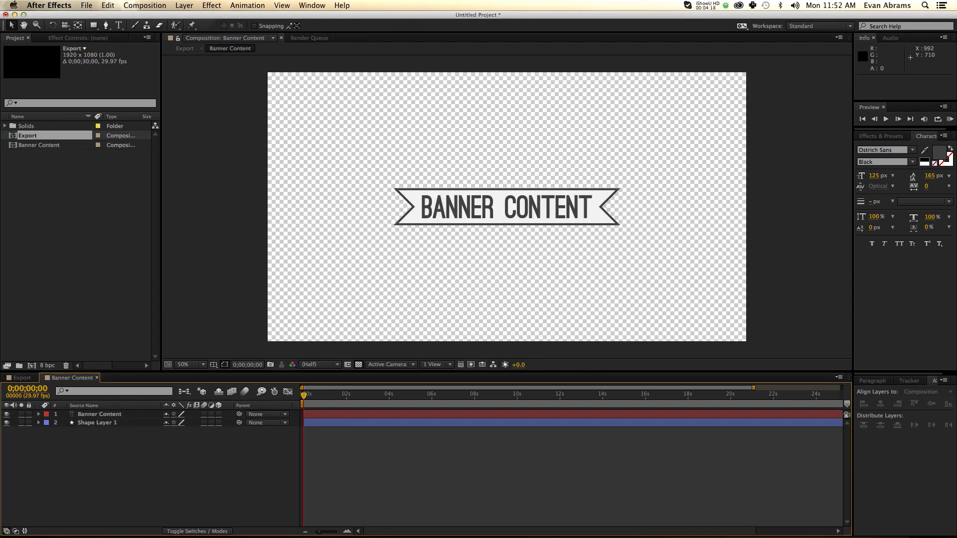
{"action": "left_click", "coordinate": [468, 206]}
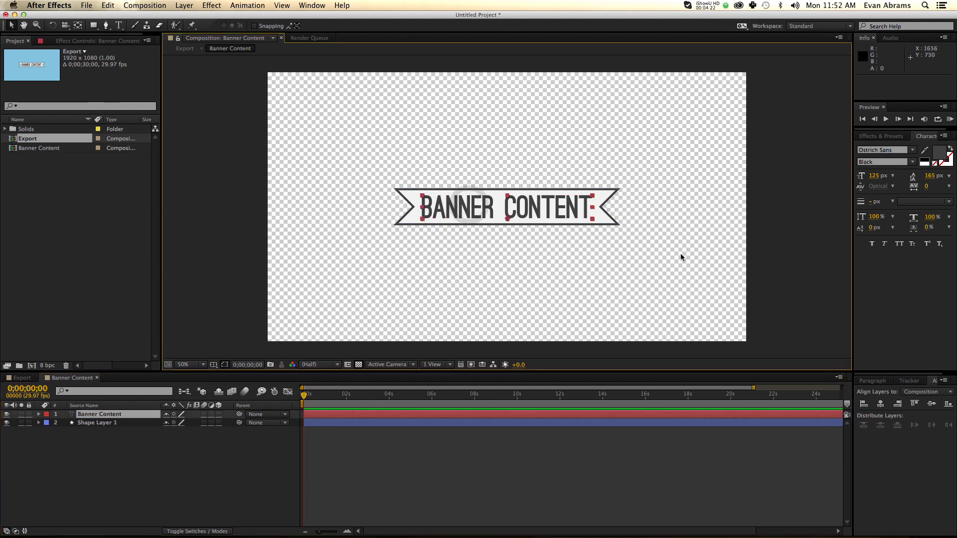
{"action": "left_click", "coordinate": [99, 378]}
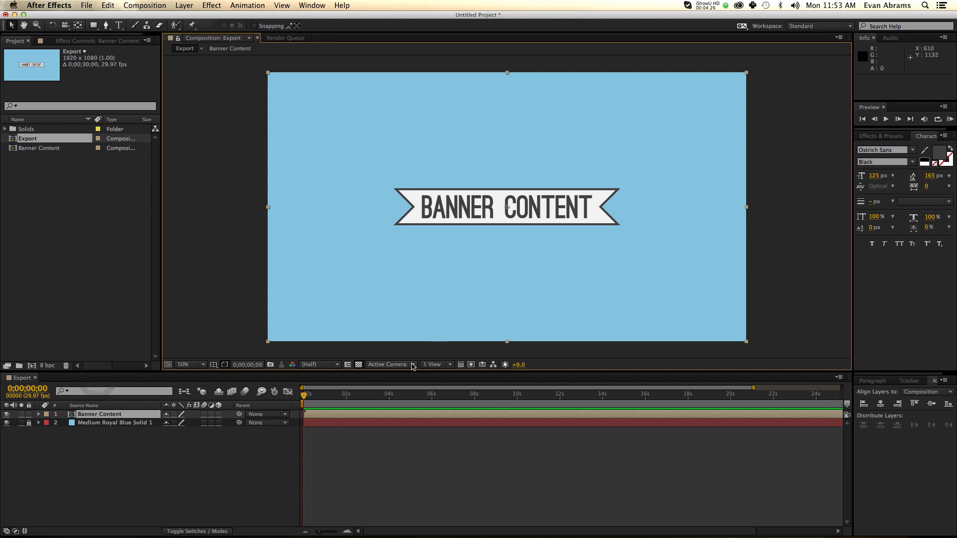
- Enable motion blur on both layers inside the Banner Content precomp
{"action": "double_click", "coordinate": [347, 416]}
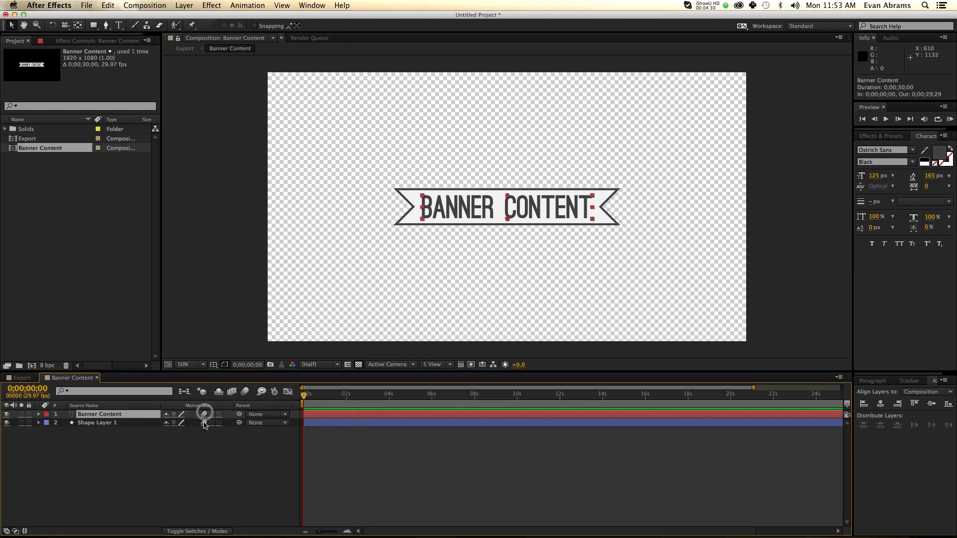
{"action": "left_click_drag", "start_coordinate": [205, 414], "coordinate": [205, 422]}
{"action": "left_click", "coordinate": [97, 378]}
- Add Position and Scale keyframes to Banner Content and end the work area at 3;10
{"action": "left_click", "coordinate": [321, 450]}
{"action": "left_click", "coordinate": [324, 417]}
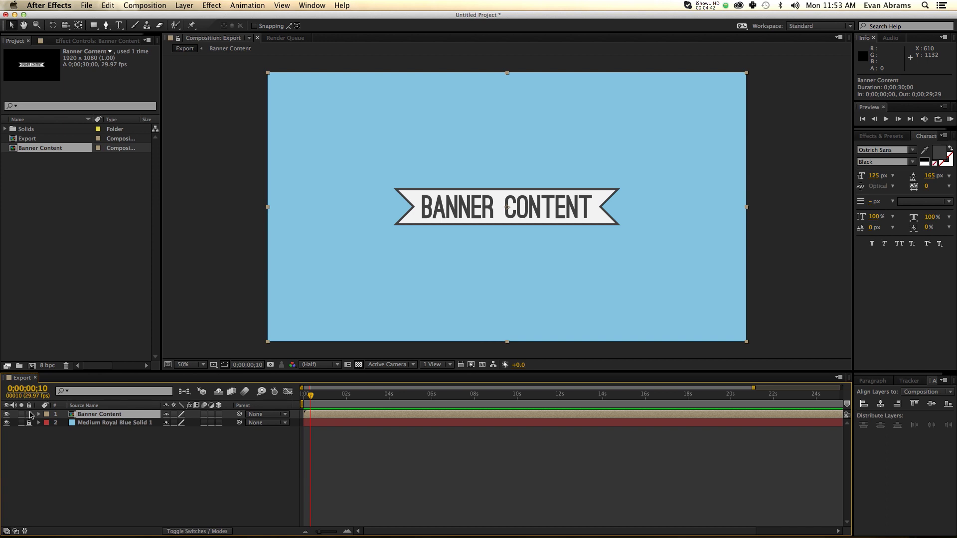
{"action": "key", "text": "p"}
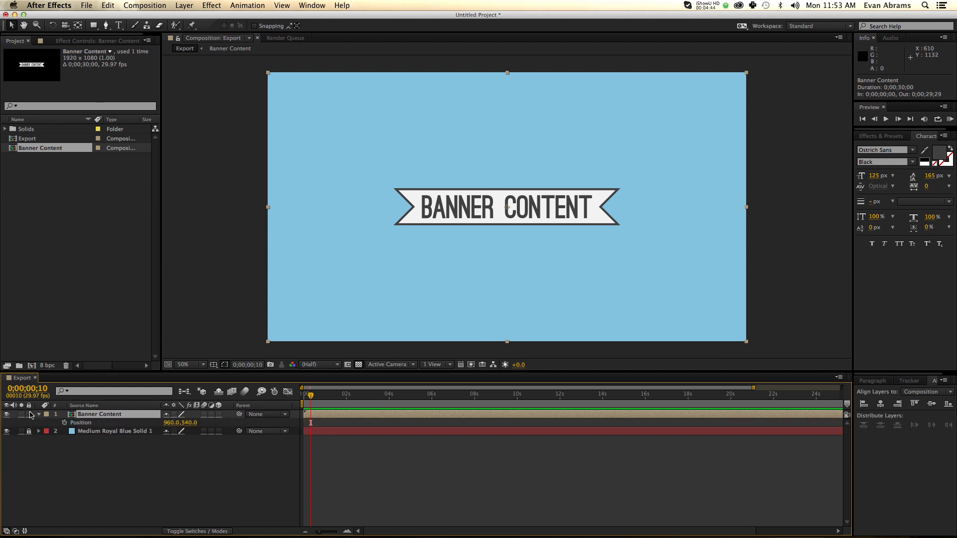
{"action": "key", "text": "shift+s"}
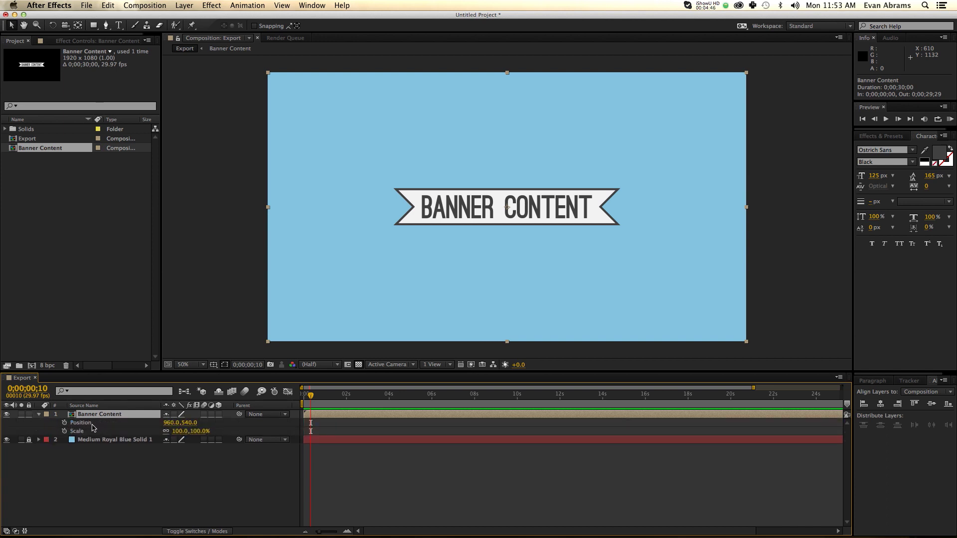
{"action": "left_click", "coordinate": [64, 422]}
{"action": "left_click", "coordinate": [64, 432]}
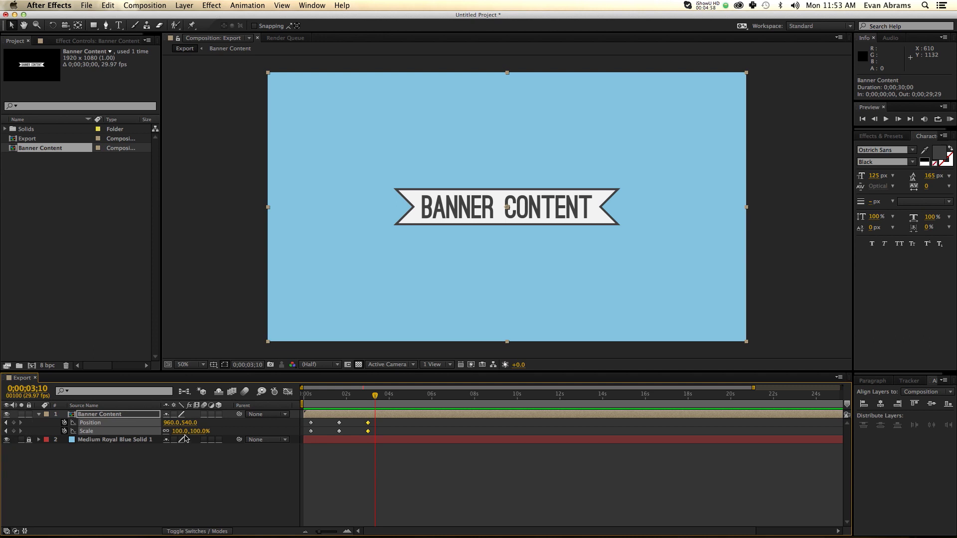
{"action": "key", "text": "n"}
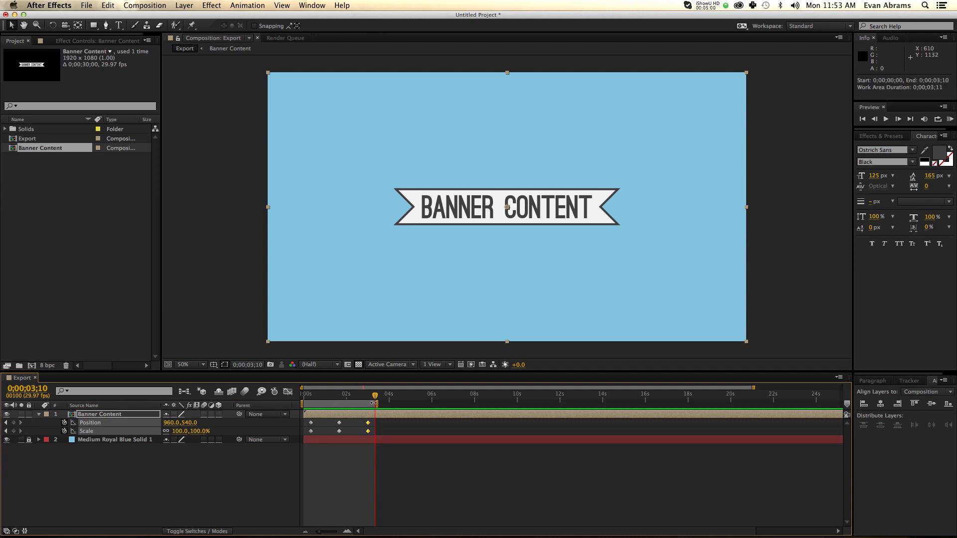
- Set Position to -960,540 at 0;10 and 2880,540 at 3;00, then preview
{"action": "left_click_drag", "start_coordinate": [366, 399], "coordinate": [344, 402]}
{"action": "left_click", "coordinate": [146, 446]}
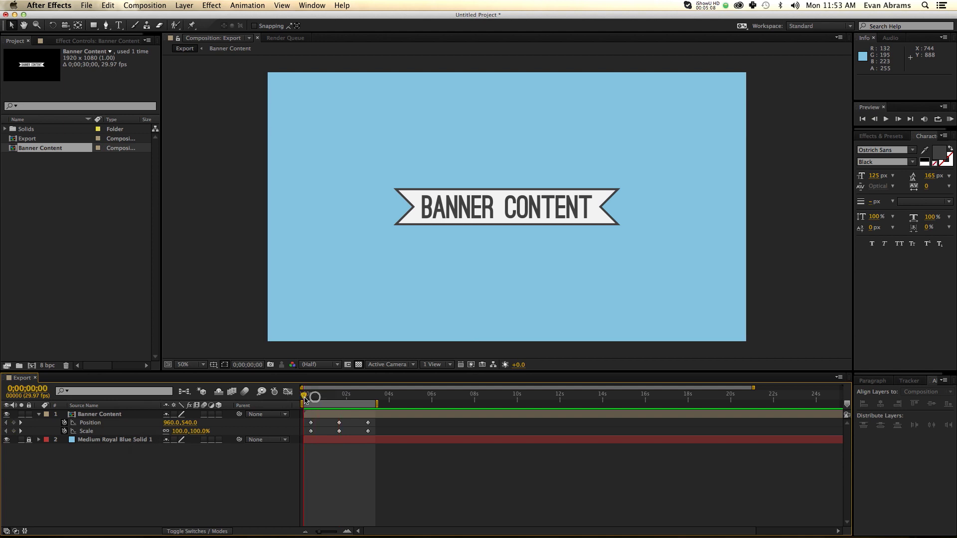
{"action": "left_click_drag", "start_coordinate": [305, 399], "coordinate": [311, 397]}
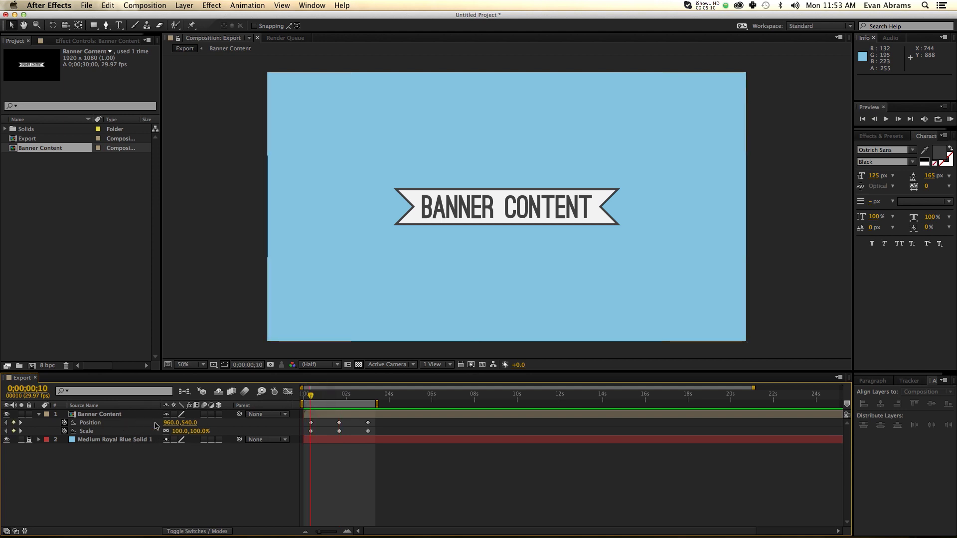
{"action": "left_click_drag", "start_coordinate": [174, 426], "coordinate": [77, 423]}
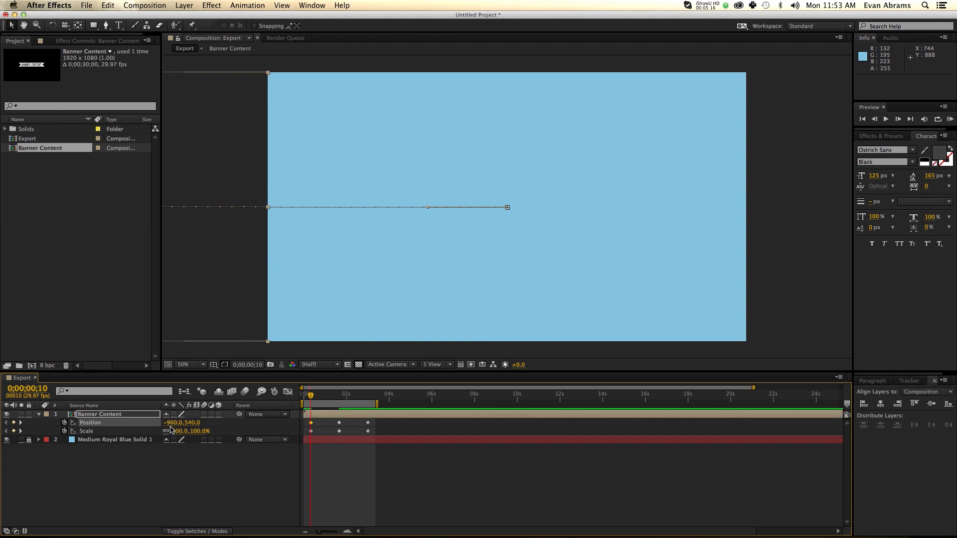
{"action": "left_click", "coordinate": [369, 402]}
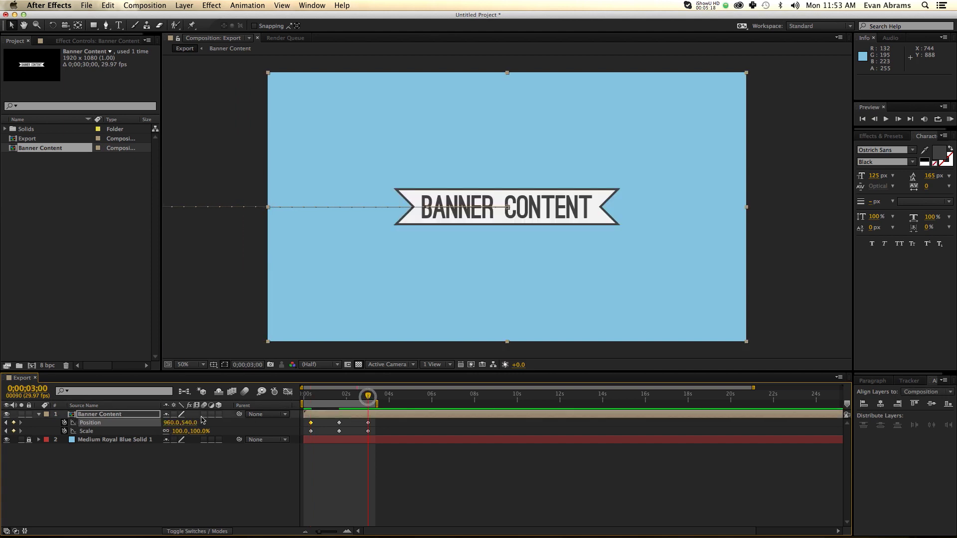
{"action": "left_click_drag", "start_coordinate": [174, 423], "coordinate": [379, 426]}
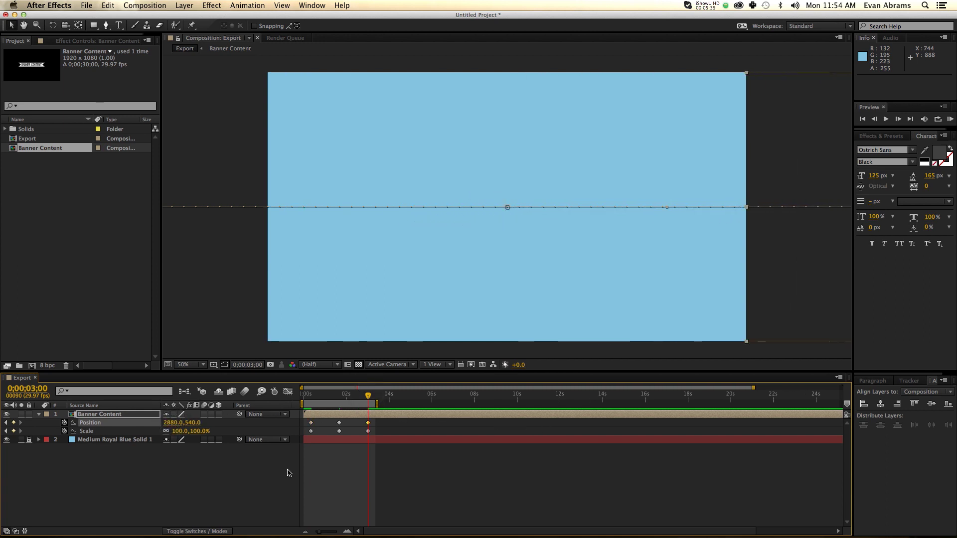
{"action": "key", "text": "comma"}
{"action": "key", "text": "space"}
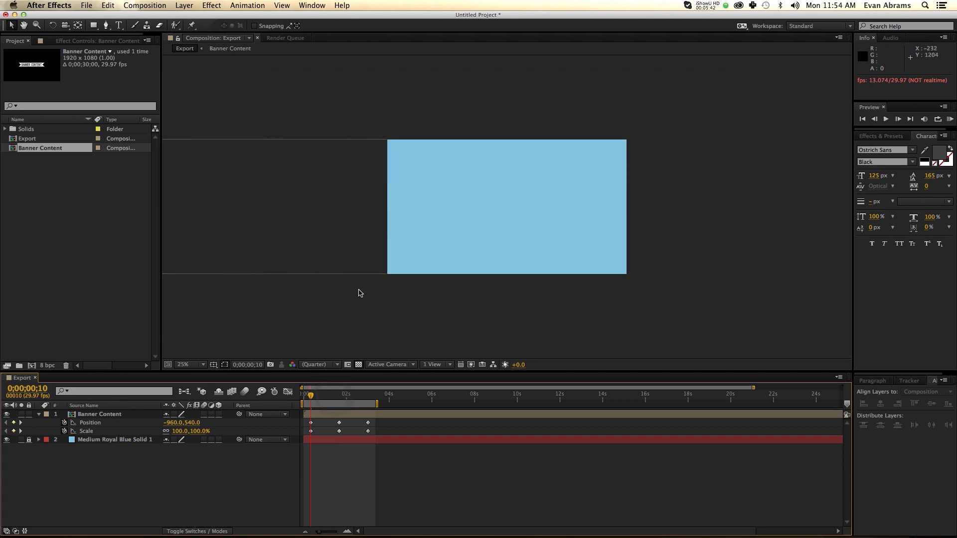
- Set Scale to 130% at 0;10 and 80% at 3;00
{"action": "left_click", "coordinate": [181, 431]}
{"action": "type", "text": "130"}
{"action": "key", "text": "Return"}
{"action": "key", "text": "Tab"}
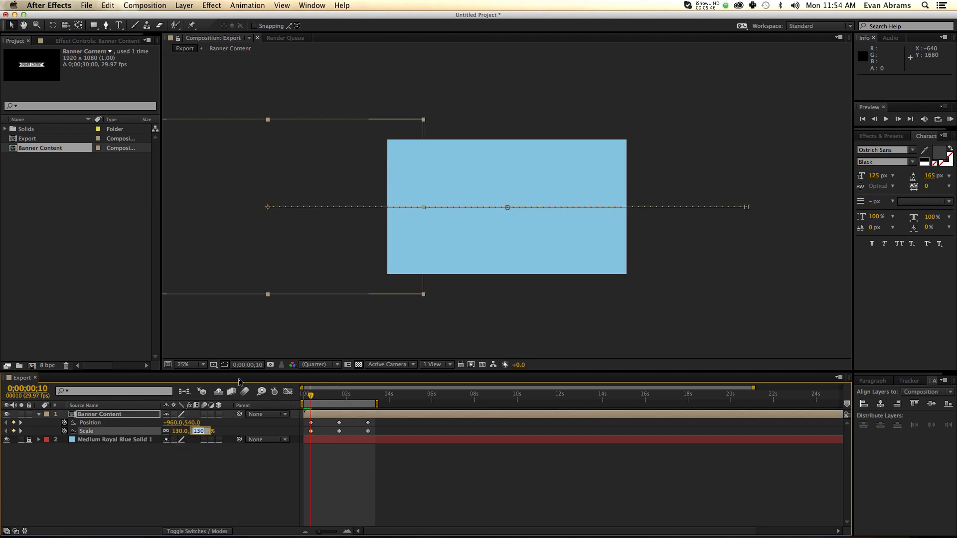
{"action": "left_click", "coordinate": [357, 502]}
{"action": "left_click_drag", "start_coordinate": [360, 395], "coordinate": [368, 396]}
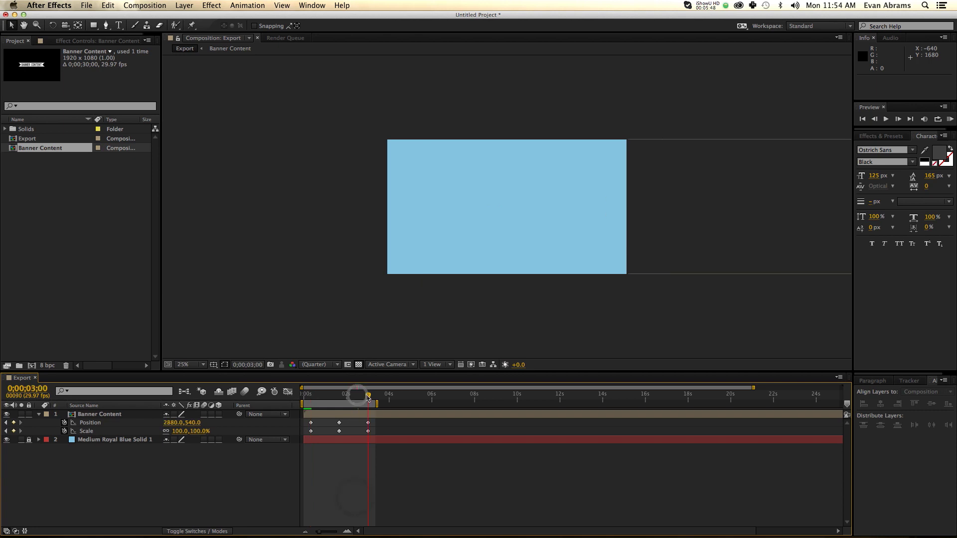
{"action": "left_click", "coordinate": [185, 432]}
{"action": "type", "text": "80"}
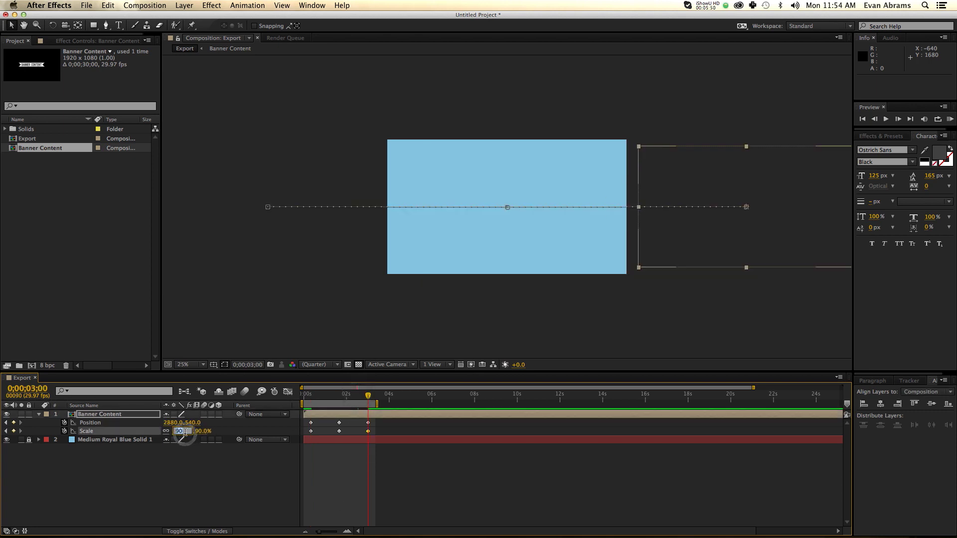
{"action": "left_click", "coordinate": [508, 486]}
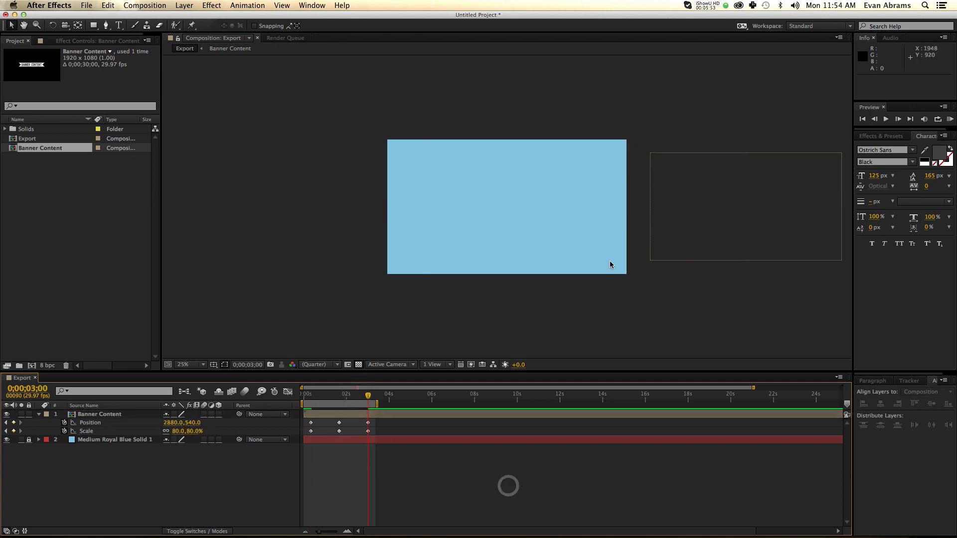
{"action": "left_click", "coordinate": [335, 397]}
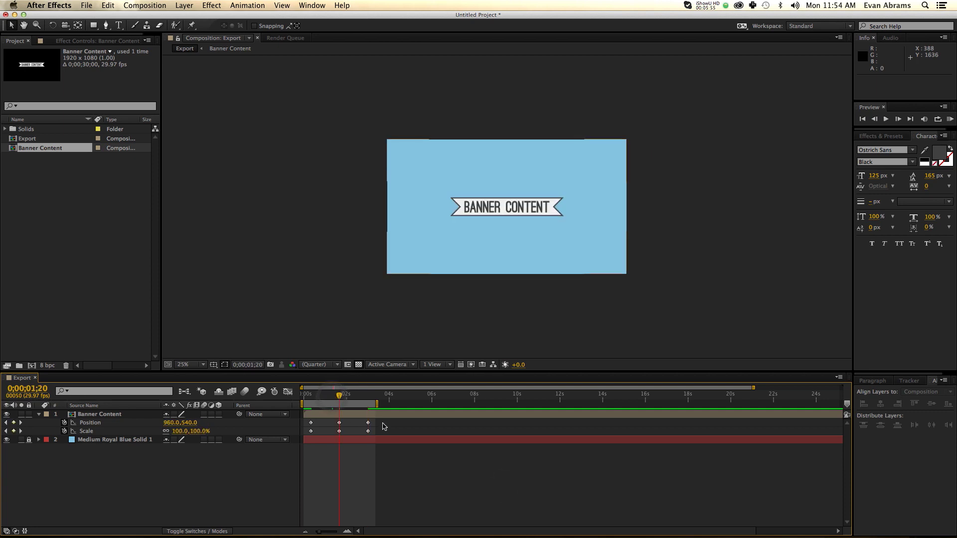
- Ease all six keyframes and lengthen the middle keyframe's influence in the speed graph
{"action": "left_click_drag", "start_coordinate": [388, 419], "coordinate": [292, 437]}
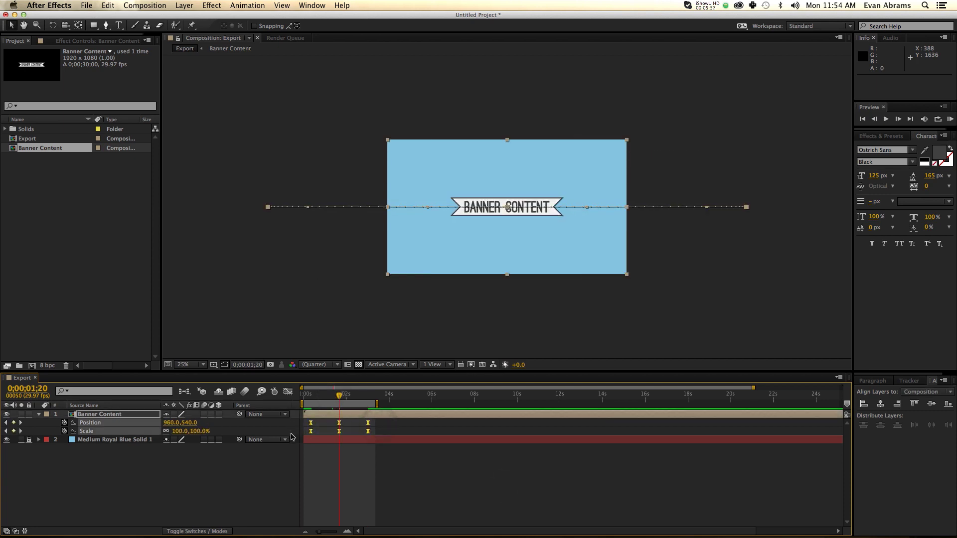
{"action": "left_click", "coordinate": [288, 392]}
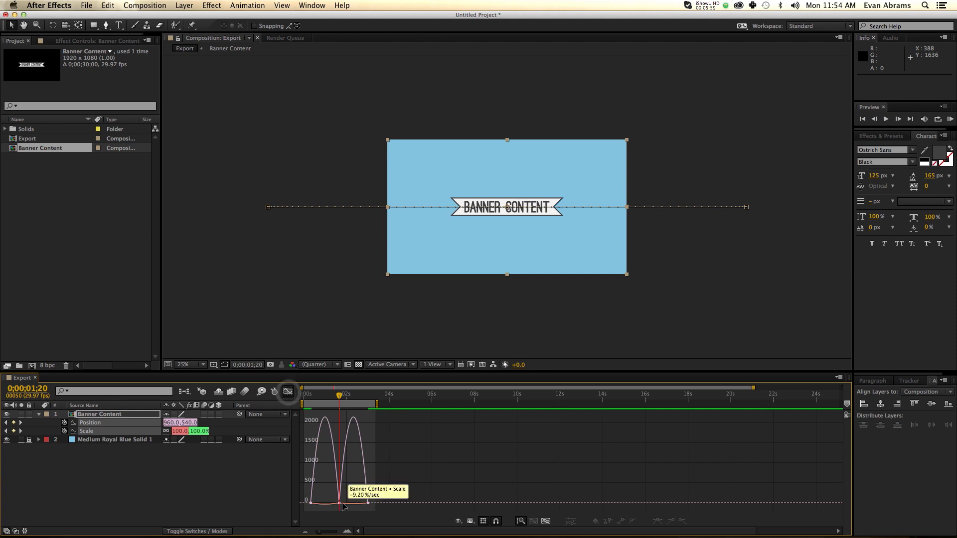
{"action": "left_click", "coordinate": [545, 521]}
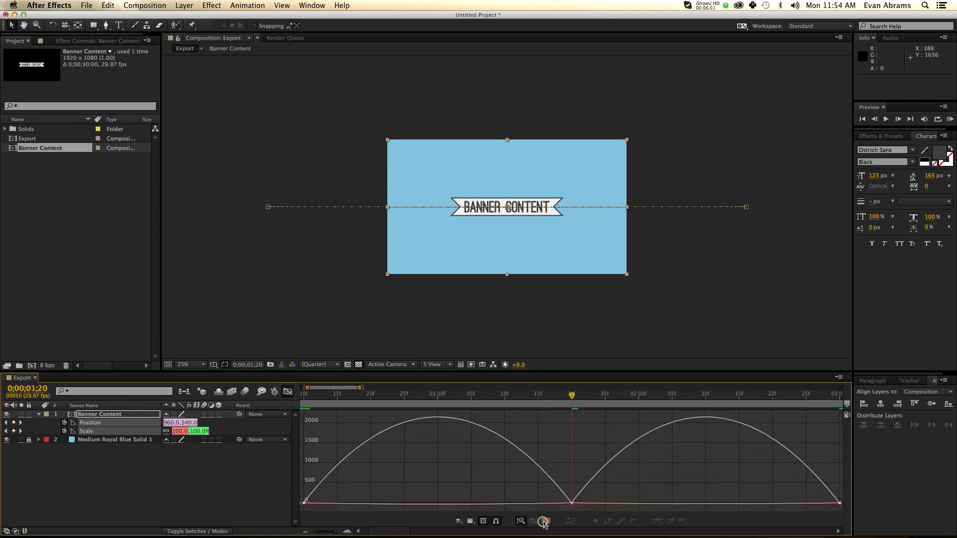
{"action": "left_click_drag", "start_coordinate": [616, 489], "coordinate": [559, 514]}
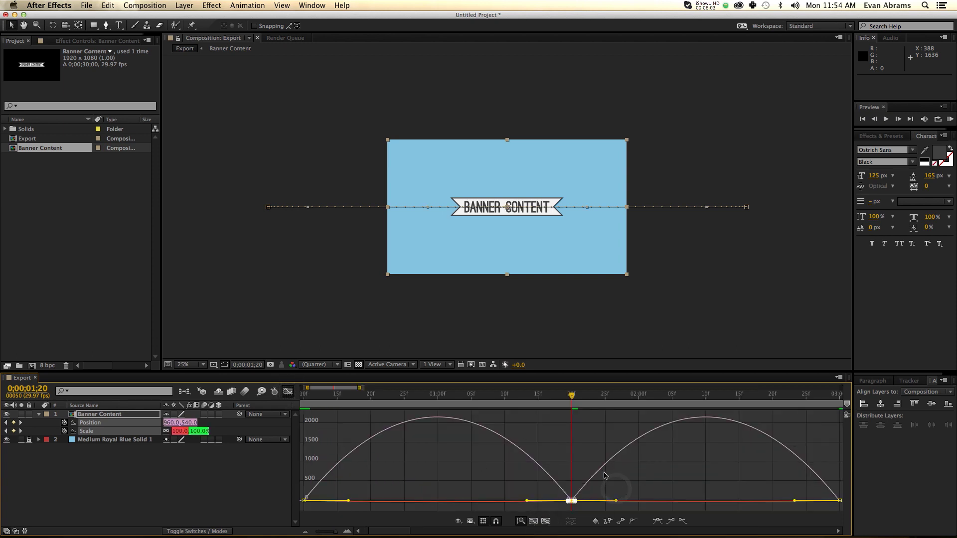
{"action": "left_click_drag", "start_coordinate": [617, 502], "coordinate": [705, 503]}
{"action": "left_click_drag", "start_coordinate": [588, 487], "coordinate": [437, 501]}
- Preview the eased animation and return to the layer keyframe view
{"action": "key", "text": "KP_0"}
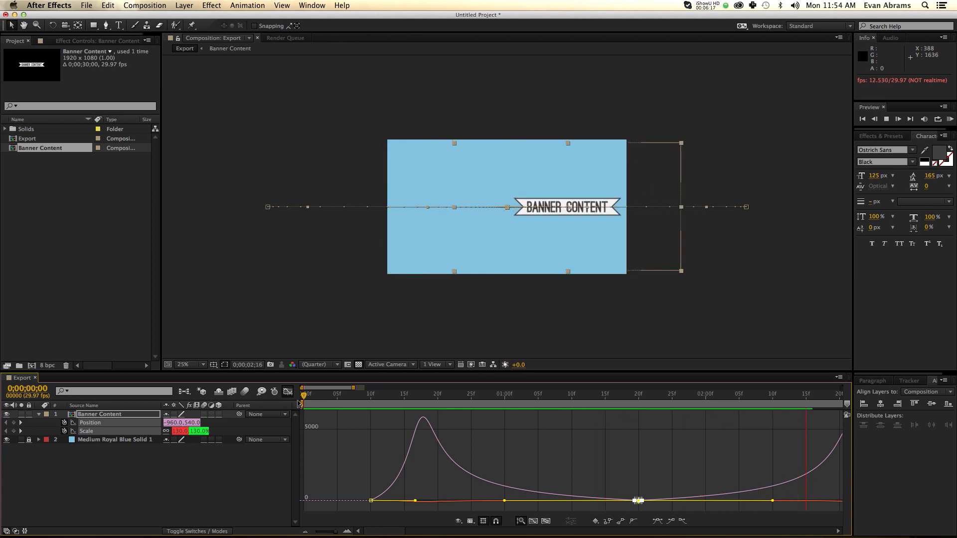
{"action": "left_click", "coordinate": [266, 394]}
{"action": "left_click", "coordinate": [266, 394]}
{"action": "left_click", "coordinate": [453, 461]}
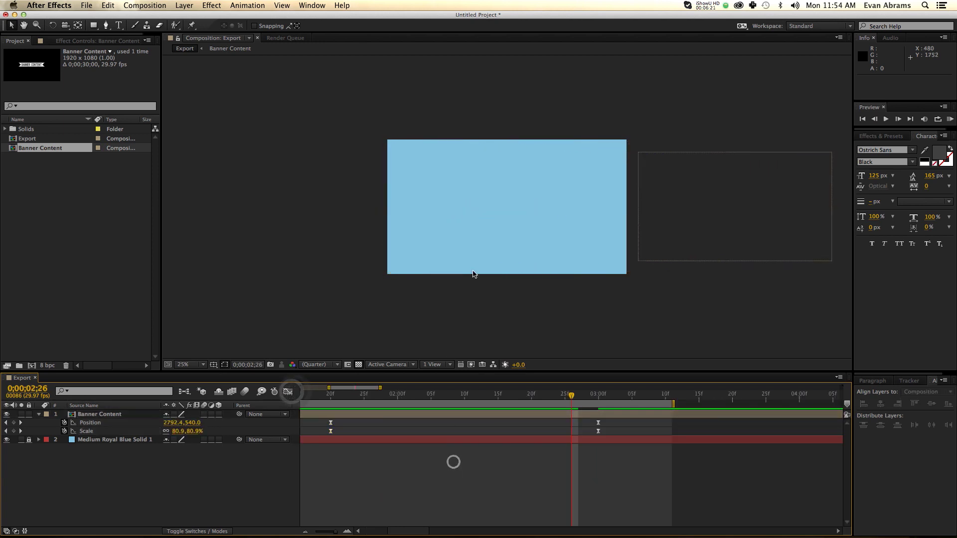
- Add a Null 1 layer and parent Banner Content to it
{"action": "left_click_drag", "start_coordinate": [422, 404], "coordinate": [331, 410]}
{"action": "right_click", "coordinate": [120, 428]}
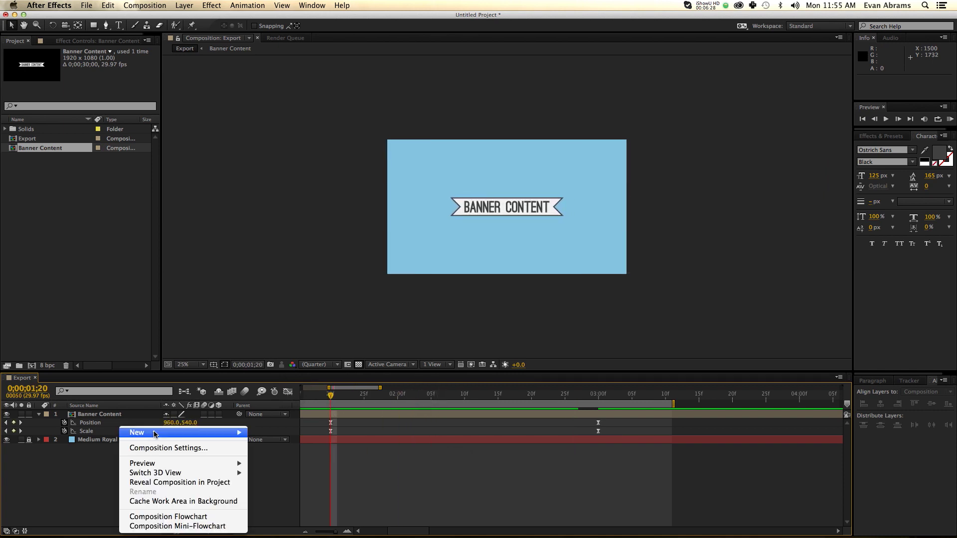
{"action": "left_click", "coordinate": [152, 433]}
{"action": "left_click", "coordinate": [275, 486]}
{"action": "left_click", "coordinate": [121, 423]}
{"action": "left_click_drag", "start_coordinate": [240, 423], "coordinate": [107, 417]}
{"action": "left_click", "coordinate": [107, 415]}
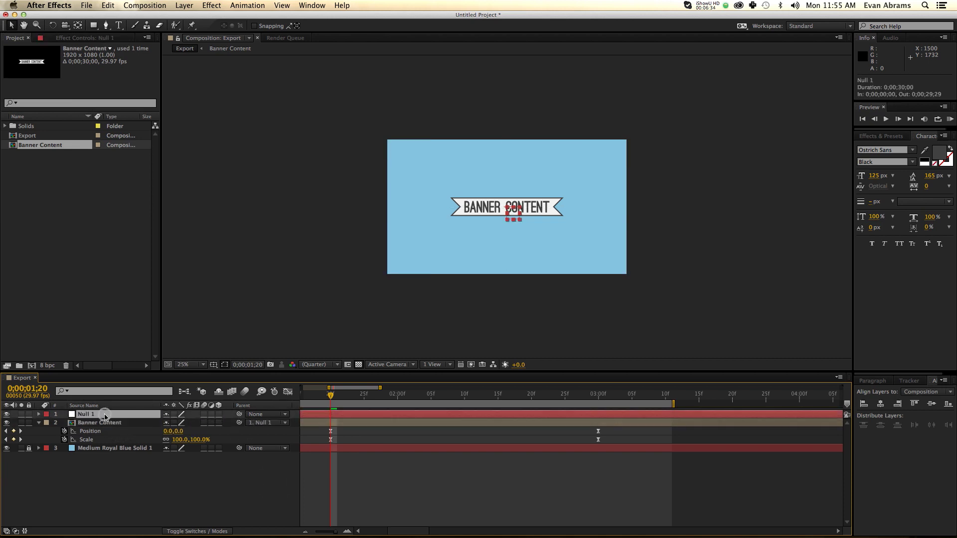
- Set Null 1's Rotation to -10° so the banner tilts, checking it across the animation
{"action": "left_click_drag", "start_coordinate": [513, 215], "coordinate": [527, 203]}
{"action": "key", "text": "ctrl+z"}
{"action": "left_click", "coordinate": [513, 211]}
{"action": "key", "text": "r"}
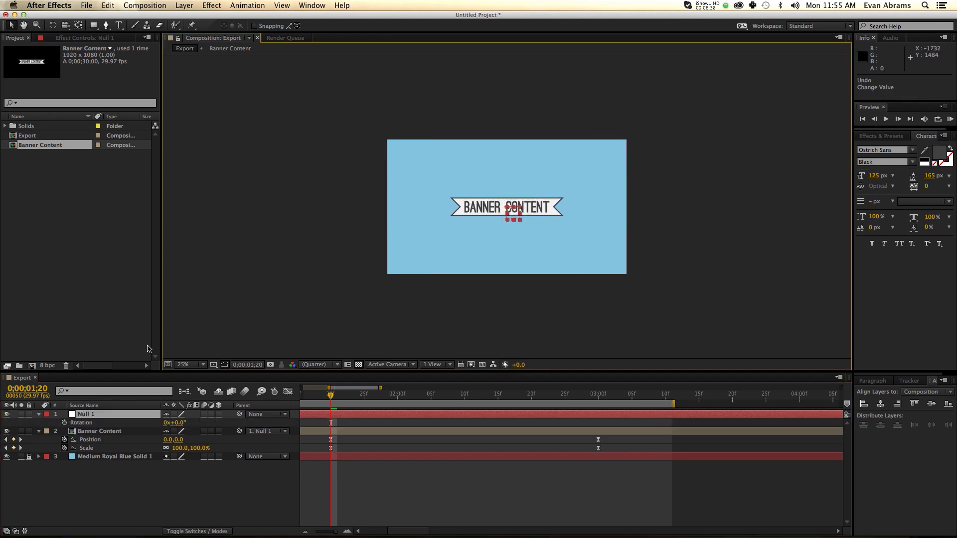
{"action": "left_click_drag", "start_coordinate": [182, 429], "coordinate": [176, 428]}
{"action": "left_click_drag", "start_coordinate": [315, 396], "coordinate": [502, 422]}
{"action": "left_click", "coordinate": [178, 422]}
{"action": "type", "text": "-10"}
{"action": "key", "text": "Return"}
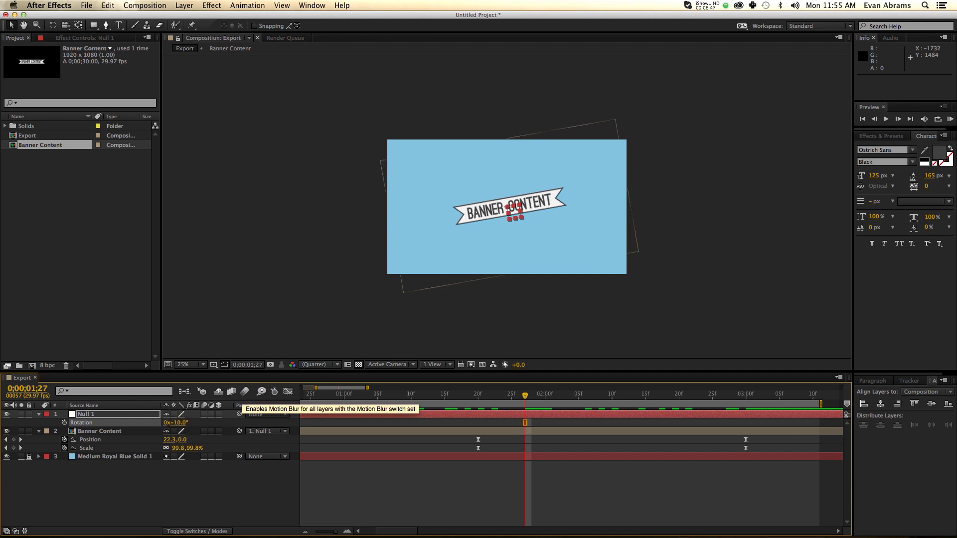
{"action": "left_click", "coordinate": [537, 480]}
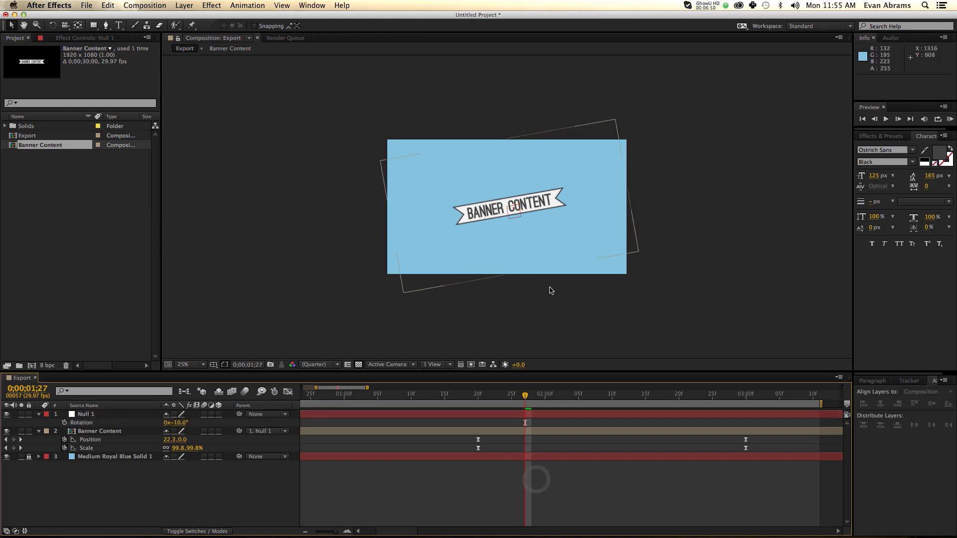
{"action": "left_click", "coordinate": [478, 395]}
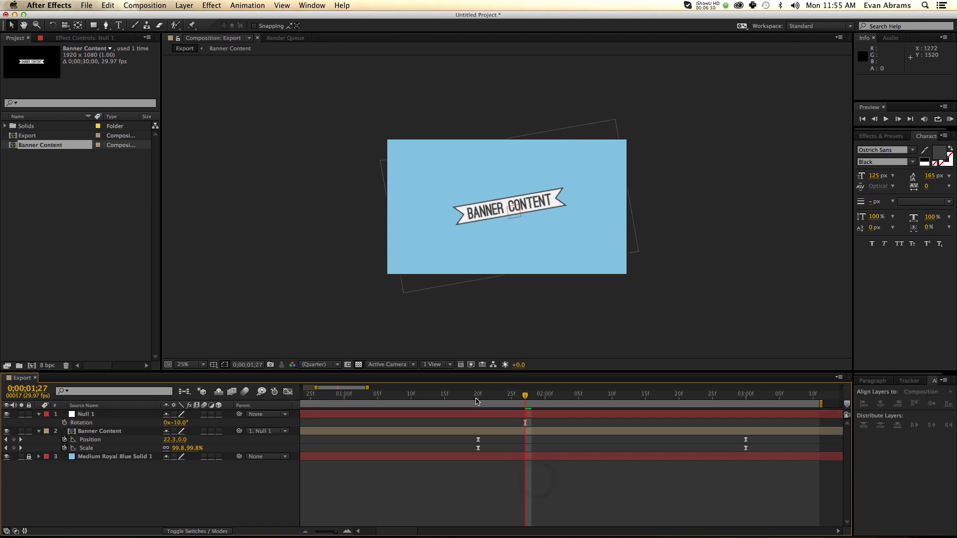
- Search the effects for 'bez' and apply Bezier Warp to Banner Content at default values
{"action": "left_click", "coordinate": [517, 431]}
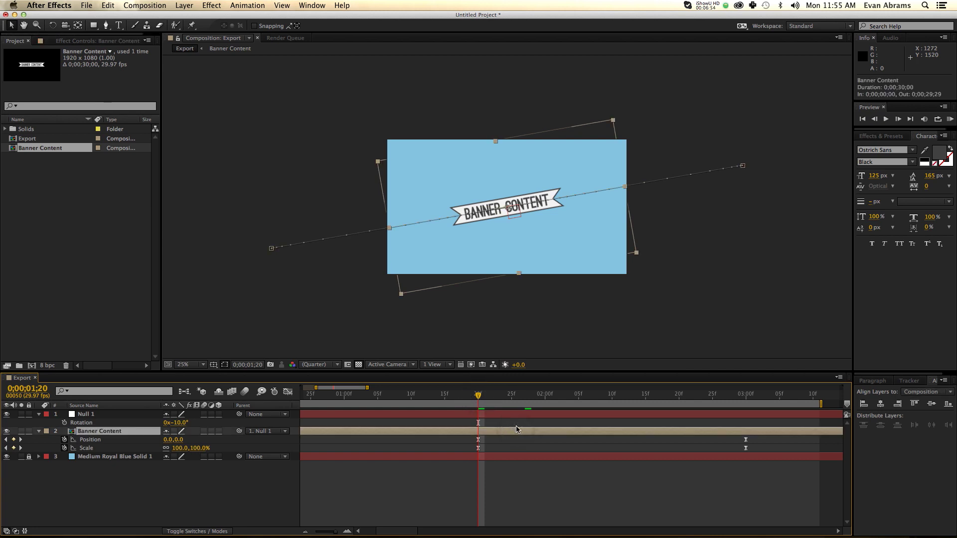
{"action": "left_click", "coordinate": [892, 138]}
{"action": "type", "text": "drop"}
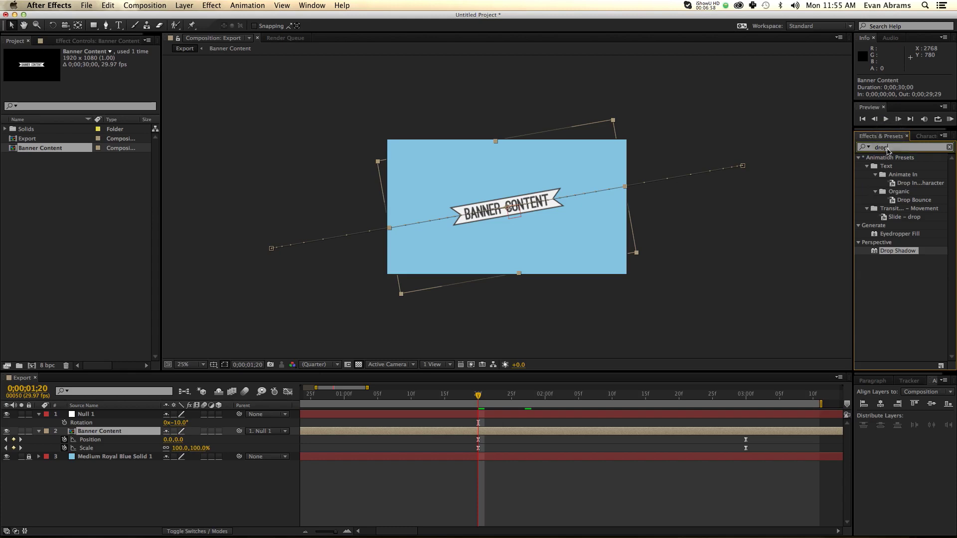
{"action": "key", "text": "BackSpace"}
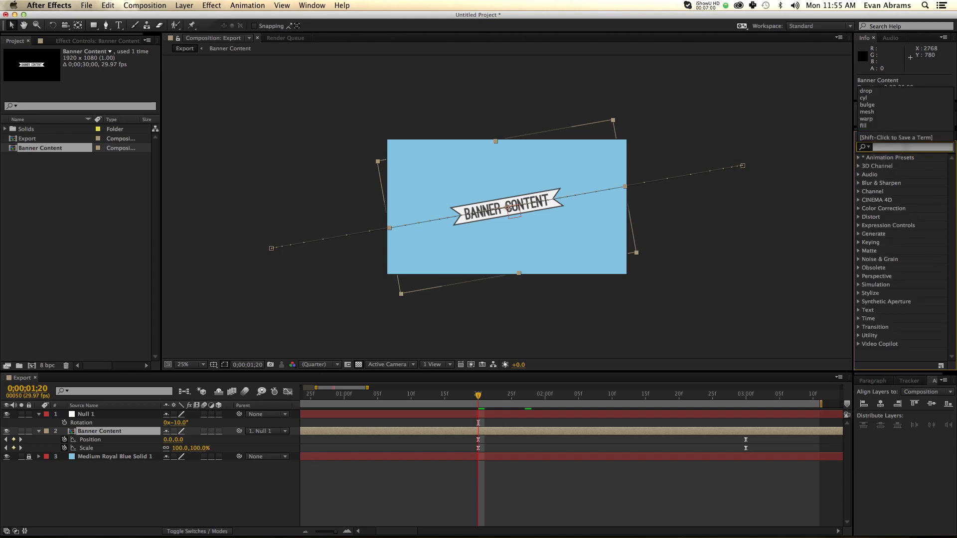
{"action": "type", "text": "bezi"}
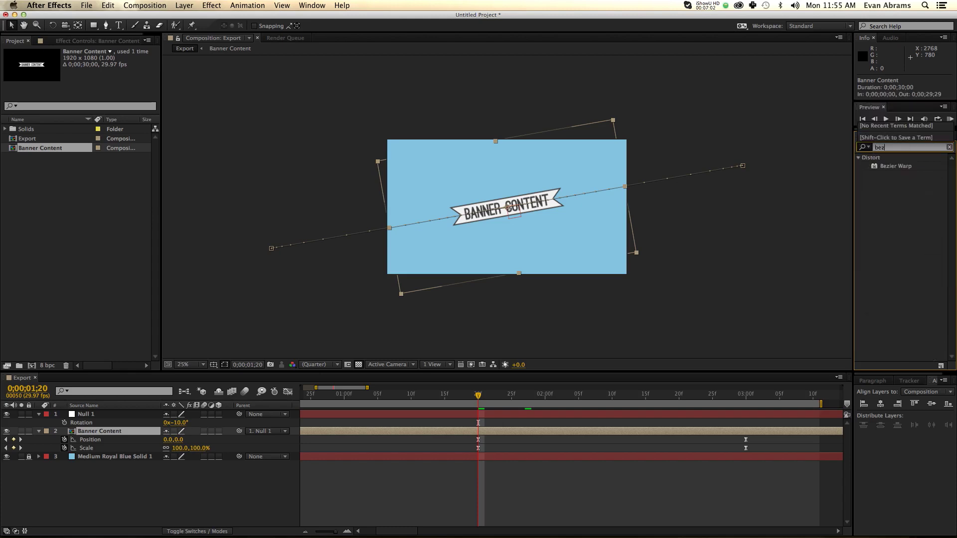
{"action": "double_click", "coordinate": [895, 166]}
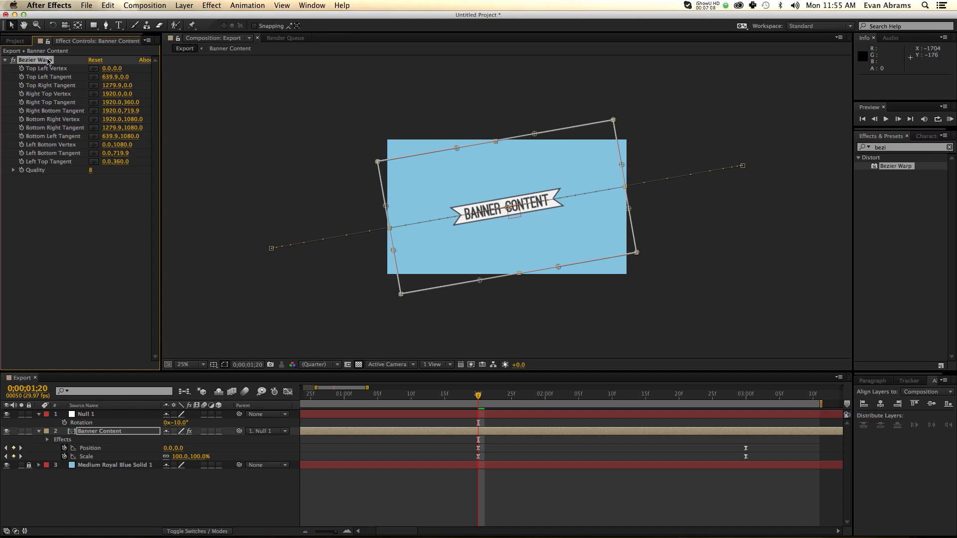
{"action": "left_click", "coordinate": [310, 434]}
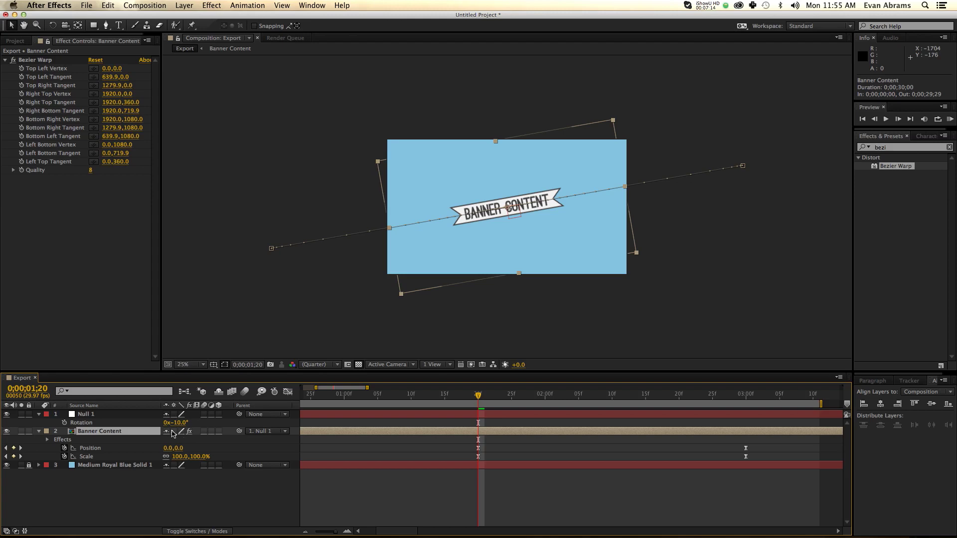
- Enable Collapse Transformations on Banner Content and select Bezier Warp to show its handles
{"action": "left_click", "coordinate": [173, 431]}
{"action": "left_click", "coordinate": [40, 59]}
{"action": "left_click", "coordinate": [40, 60]}
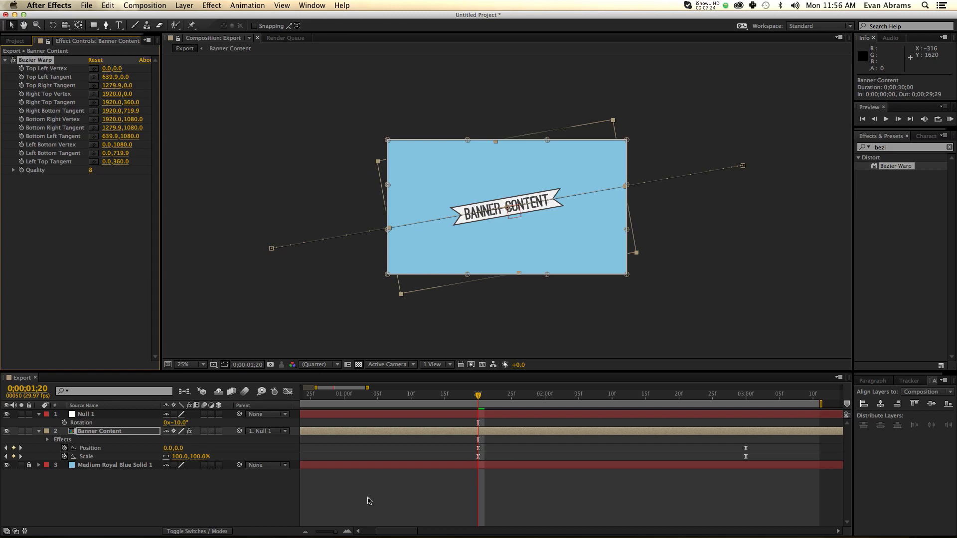
{"action": "left_click", "coordinate": [369, 500]}
{"action": "left_click", "coordinate": [217, 441]}
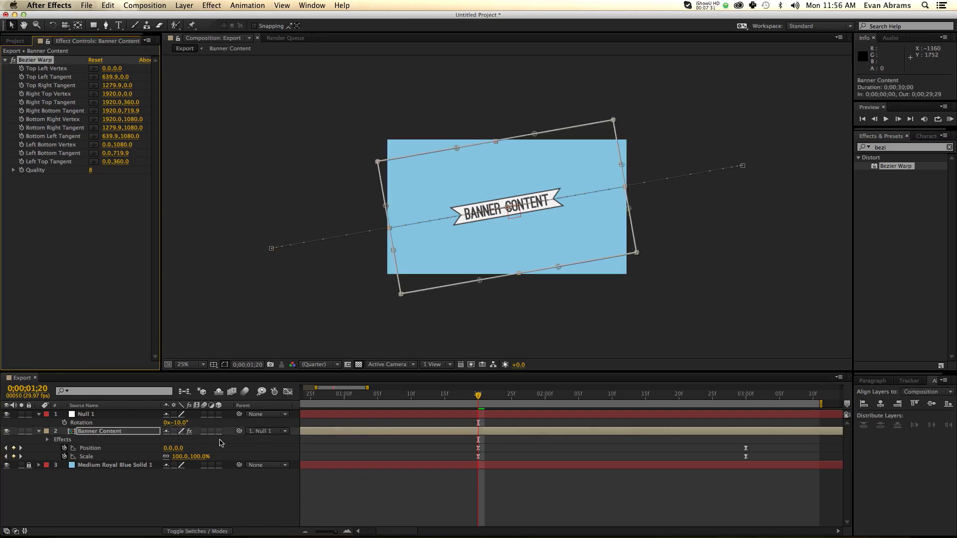
{"action": "left_click", "coordinate": [174, 432]}
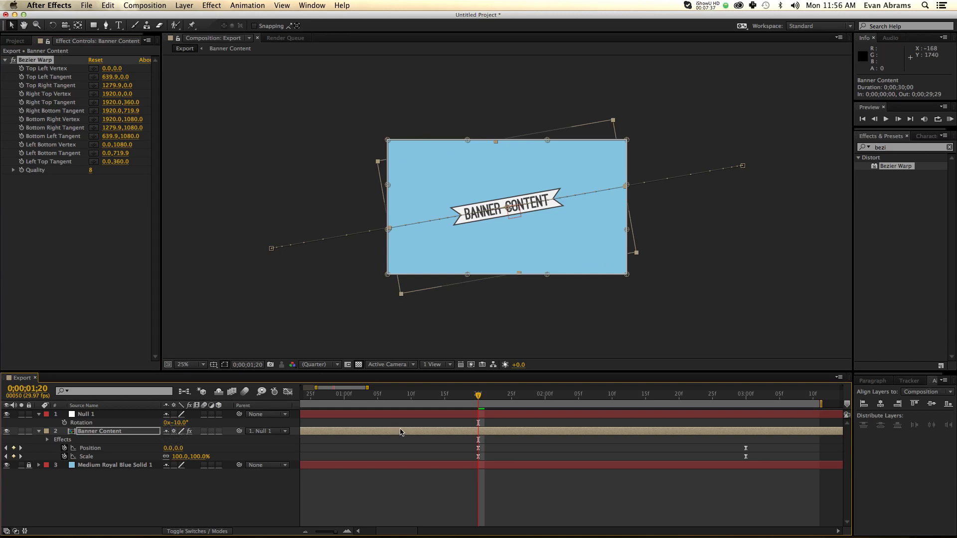
- Bend the banner's top and bottom edges into waves using the Bezier Warp tangents (Bottom Left 699.9,1524.0)
{"action": "left_click_drag", "start_coordinate": [471, 395], "coordinate": [492, 405]}
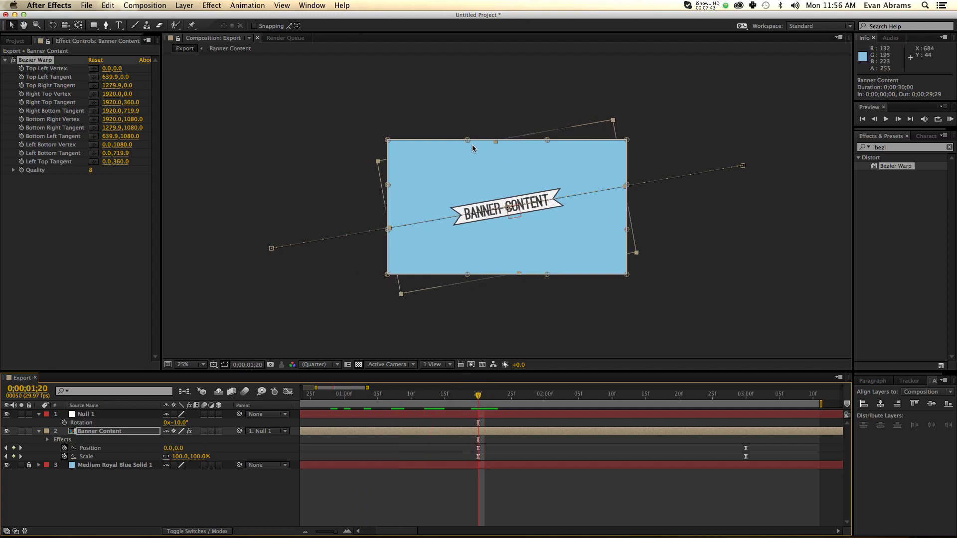
{"action": "left_click_drag", "start_coordinate": [471, 147], "coordinate": [474, 194]}
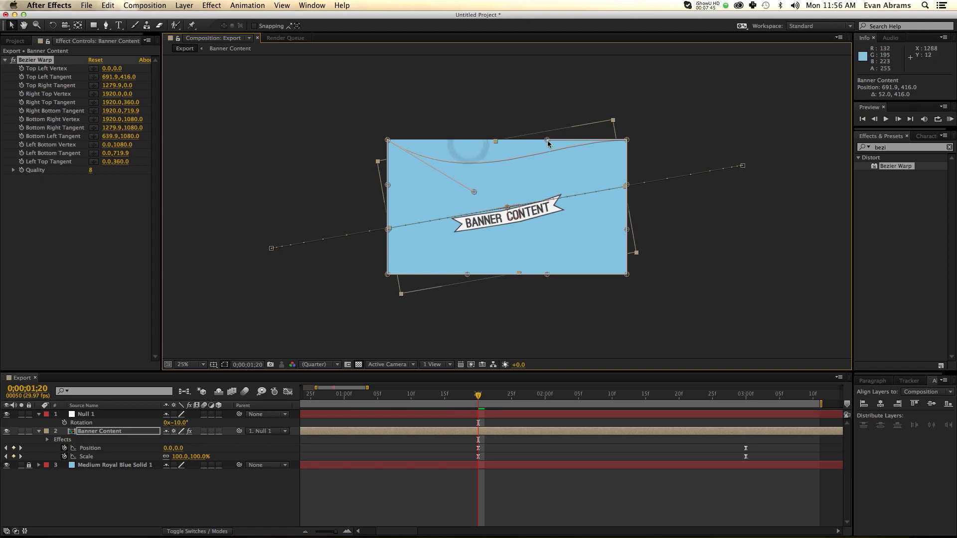
{"action": "left_click_drag", "start_coordinate": [547, 141], "coordinate": [545, 97]}
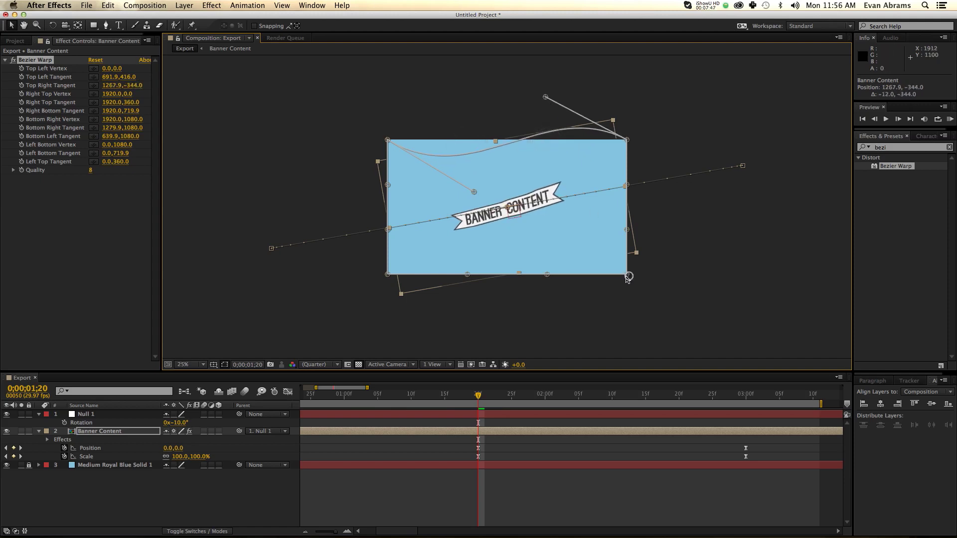
{"action": "left_click_drag", "start_coordinate": [548, 274], "coordinate": [547, 321]}
{"action": "left_click_drag", "start_coordinate": [467, 274], "coordinate": [475, 329]}
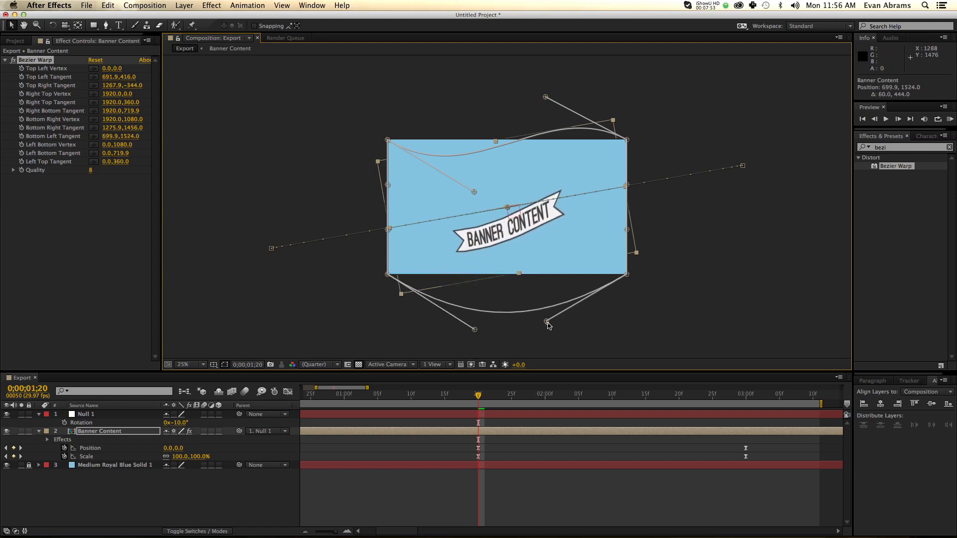
{"action": "left_click_drag", "start_coordinate": [547, 323], "coordinate": [517, 229]}
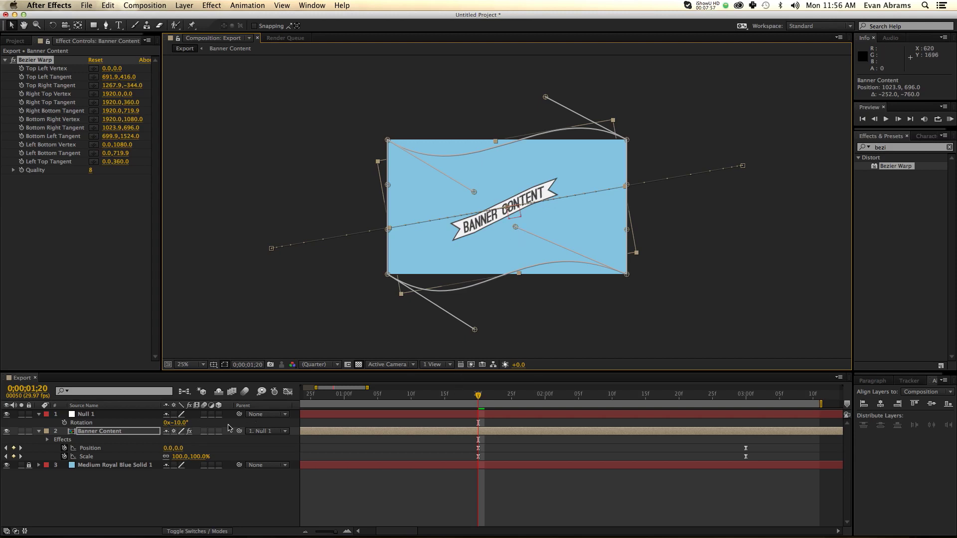
{"action": "key", "text": "space"}
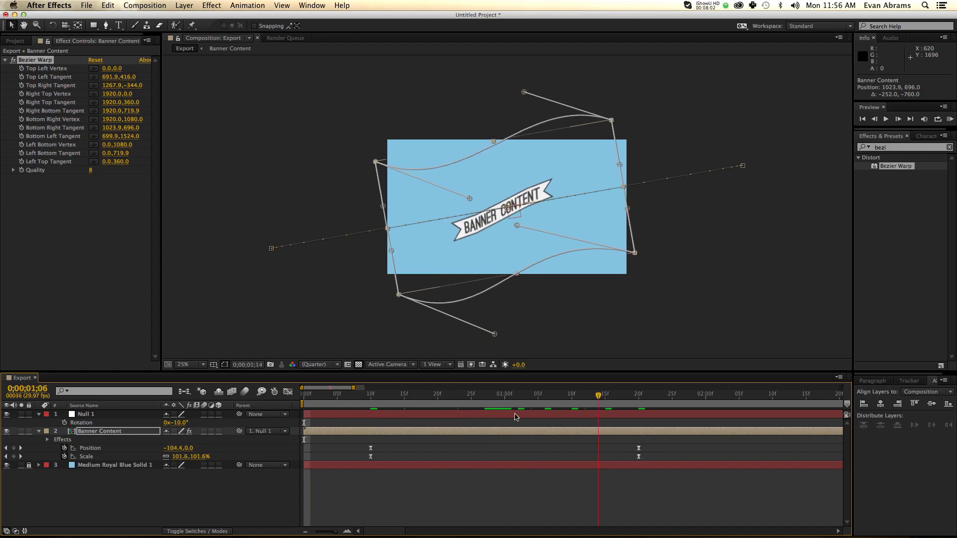
{"action": "key", "text": "space"}
{"action": "left_click_drag", "start_coordinate": [609, 396], "coordinate": [638, 396]}
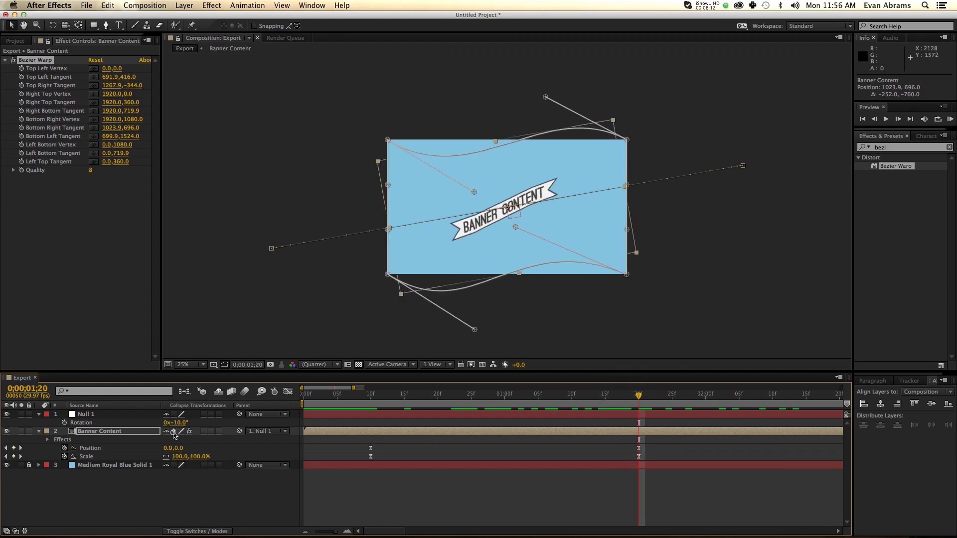
{"action": "left_click", "coordinate": [174, 432]}
{"action": "left_click_drag", "start_coordinate": [654, 401], "coordinate": [421, 419]}
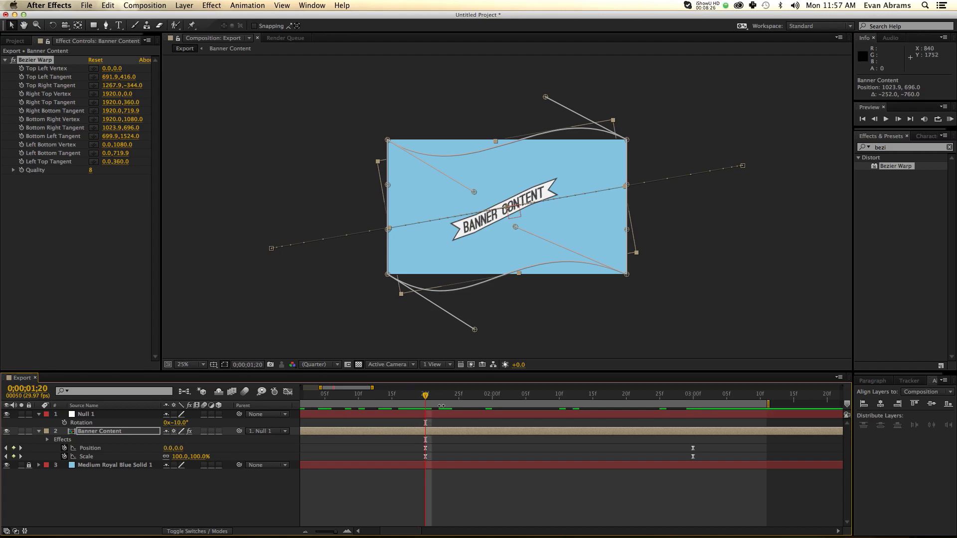
{"action": "left_click_drag", "start_coordinate": [460, 399], "coordinate": [480, 417]}
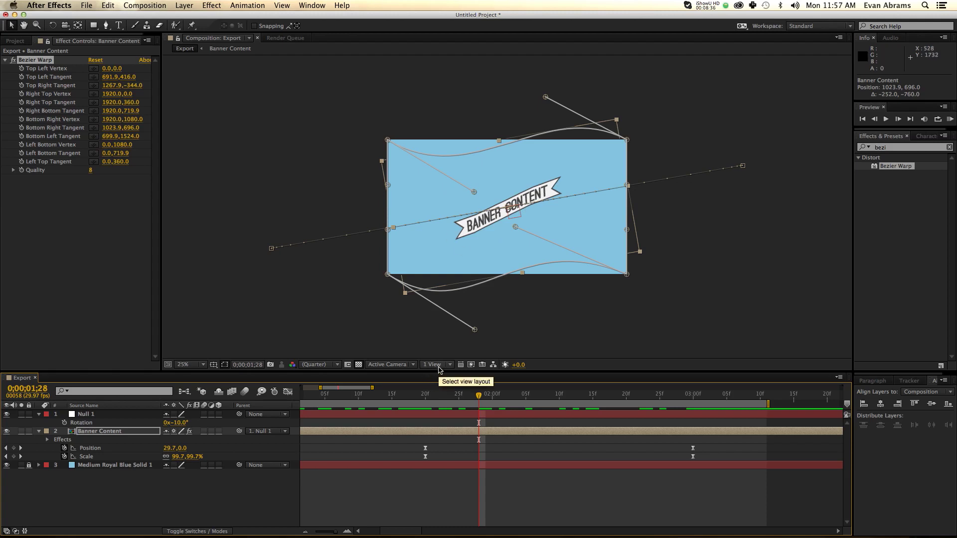
{"action": "left_click_drag", "start_coordinate": [425, 399], "coordinate": [405, 395]}
{"action": "scroll", "coordinate": [448, 399], "scroll_direction": "left", "scroll_amount": 5}
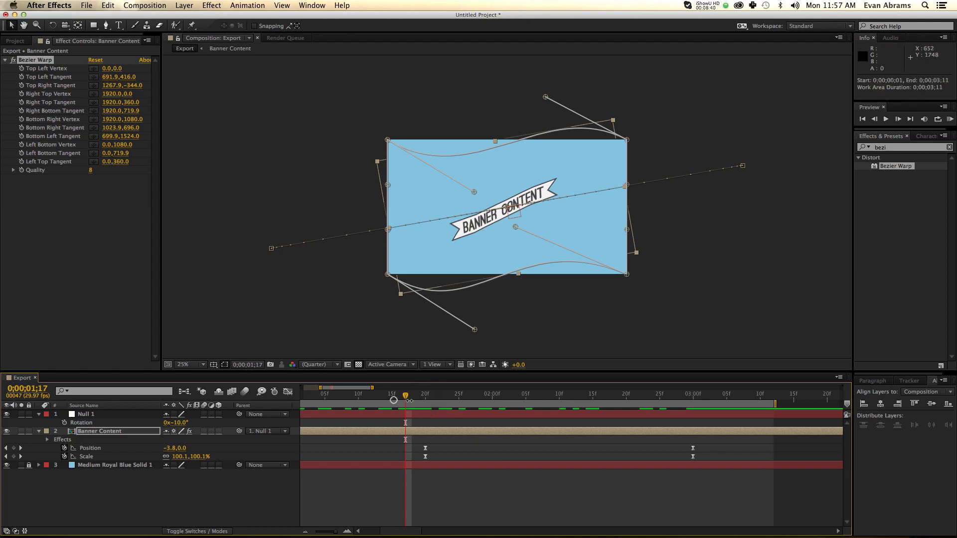
{"action": "left_click_drag", "start_coordinate": [492, 397], "coordinate": [336, 396]}
{"action": "left_click_drag", "start_coordinate": [444, 414], "coordinate": [572, 416]}
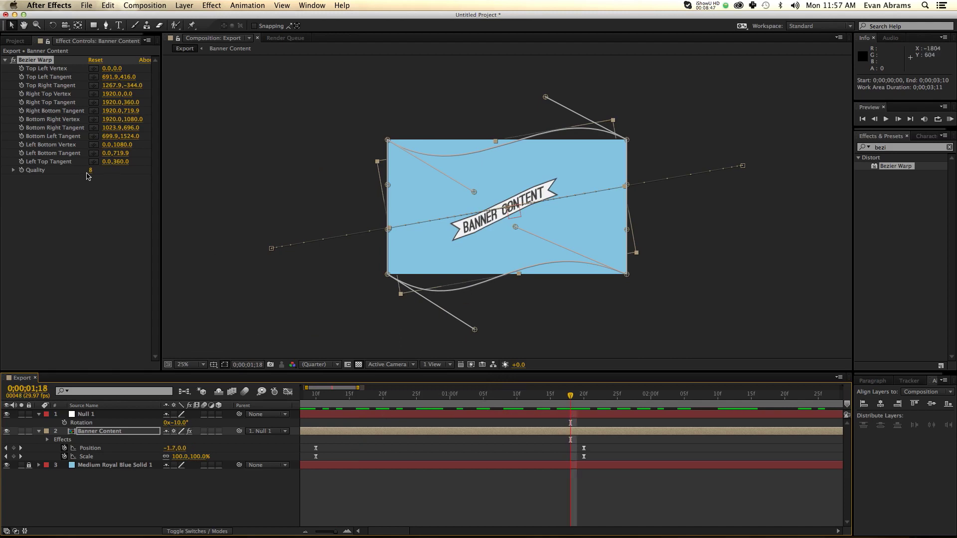
- Test Bezier Warp Quality at 1 and settle on 10, checking frame 0;00;01;22
{"action": "left_click_drag", "start_coordinate": [90, 174], "coordinate": [93, 174]}
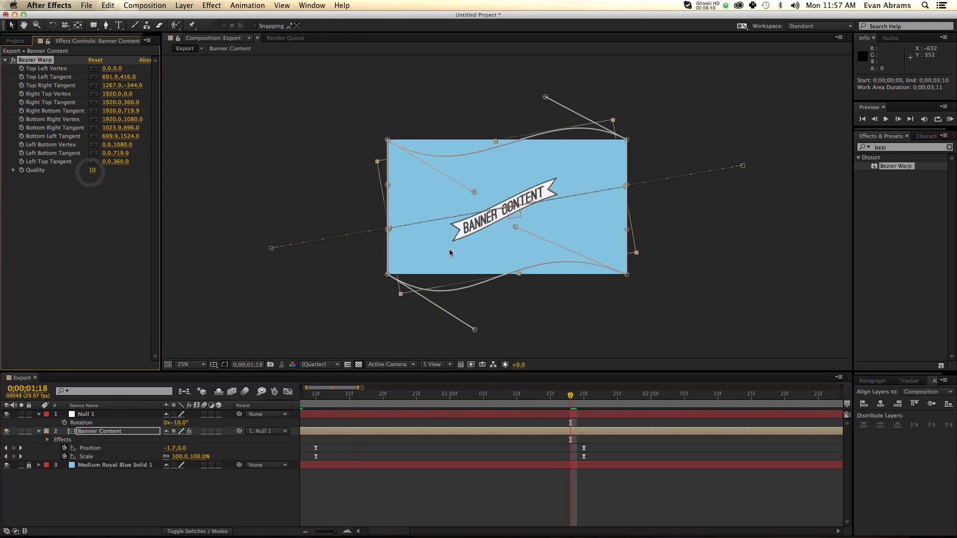
{"action": "left_click_drag", "start_coordinate": [586, 397], "coordinate": [597, 397]}
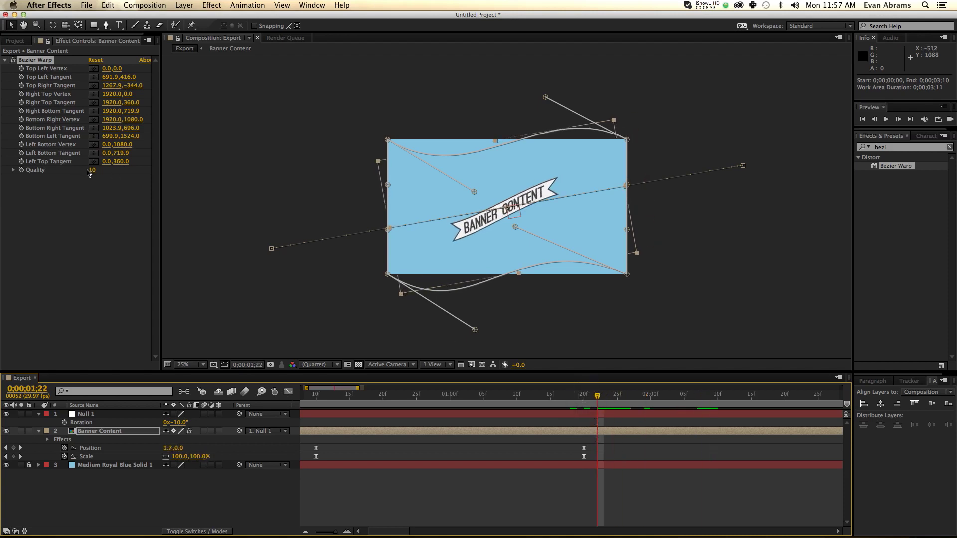
{"action": "left_click_drag", "start_coordinate": [90, 173], "coordinate": [86, 173]}
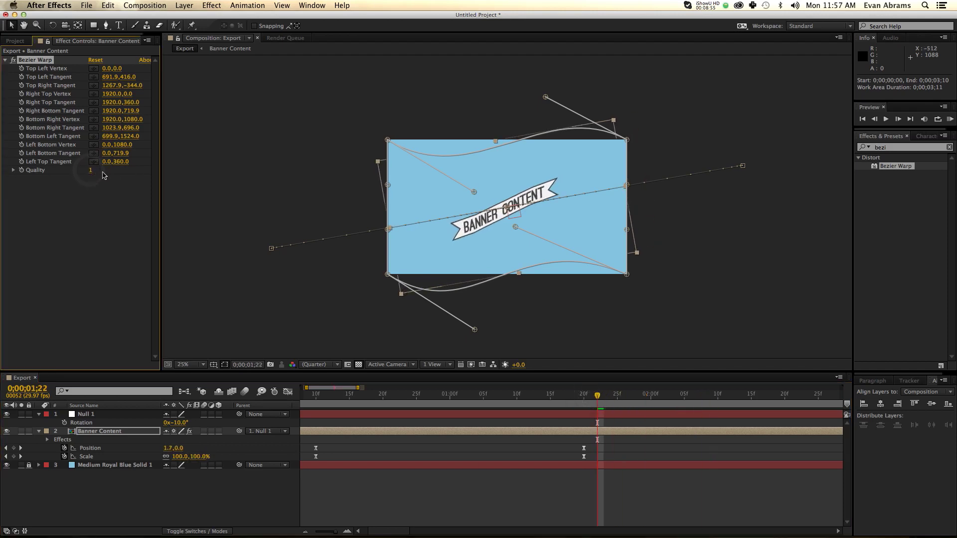
{"action": "scroll", "coordinate": [502, 209], "scroll_direction": "up", "scroll_amount": 2}
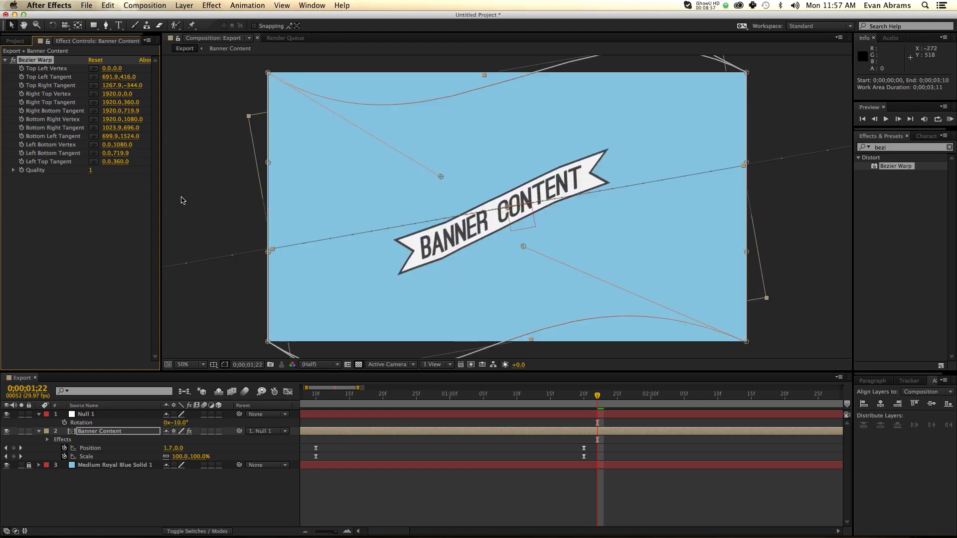
{"action": "left_click_drag", "start_coordinate": [90, 175], "coordinate": [97, 174]}
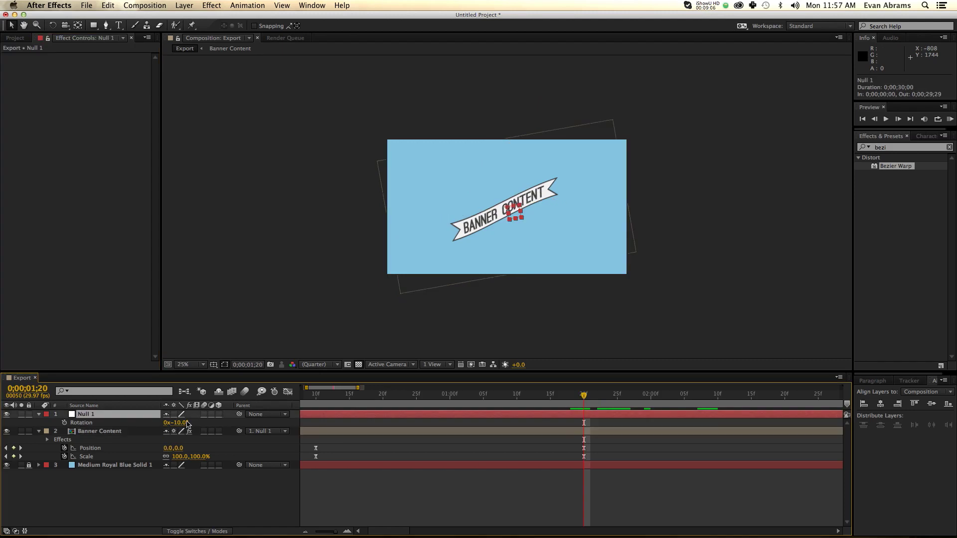
{"action": "left_click_drag", "start_coordinate": [173, 423], "coordinate": [195, 421]}
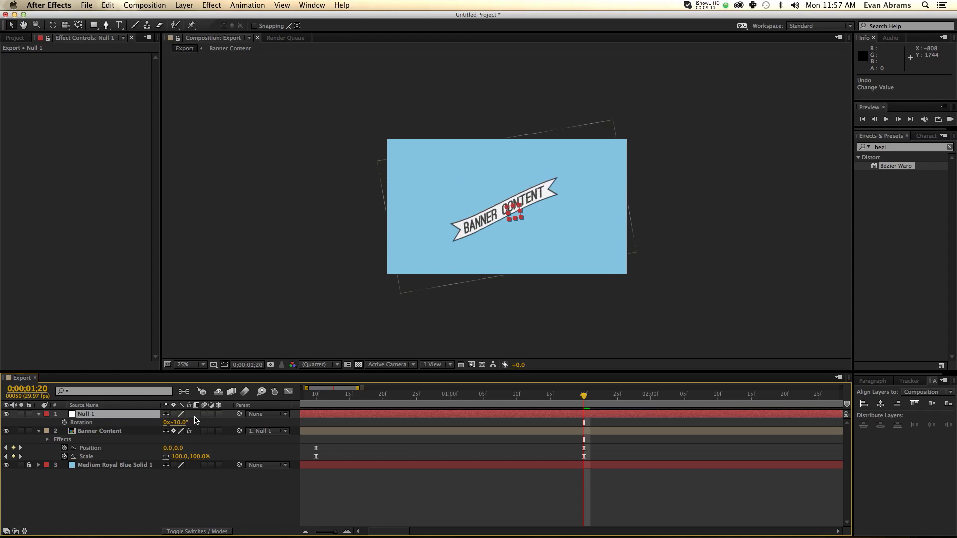
- Flip the wave by moving the top-left, top-right and bottom-left Bezier Warp tangents (Top Left 691.9,−240.0)
{"action": "left_click", "coordinate": [545, 431]}
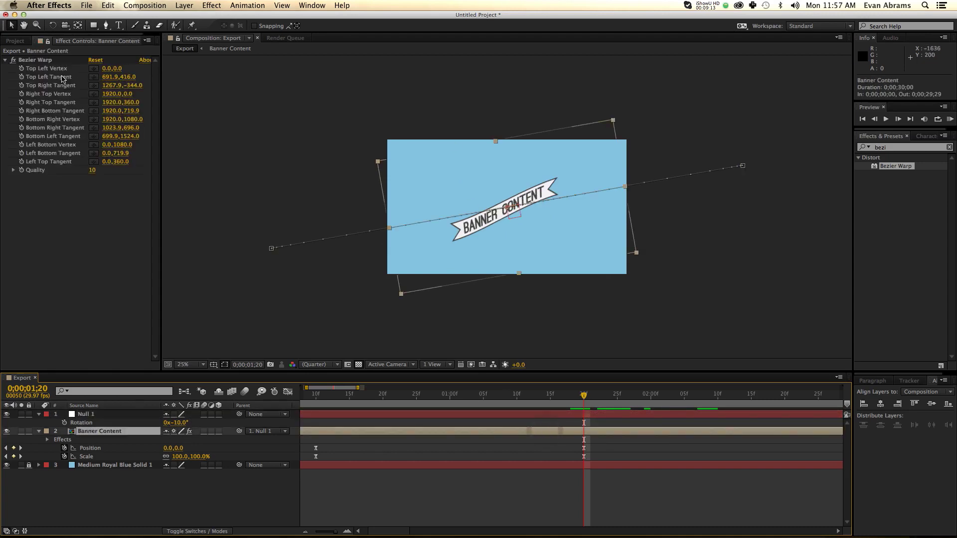
{"action": "left_click", "coordinate": [49, 60]}
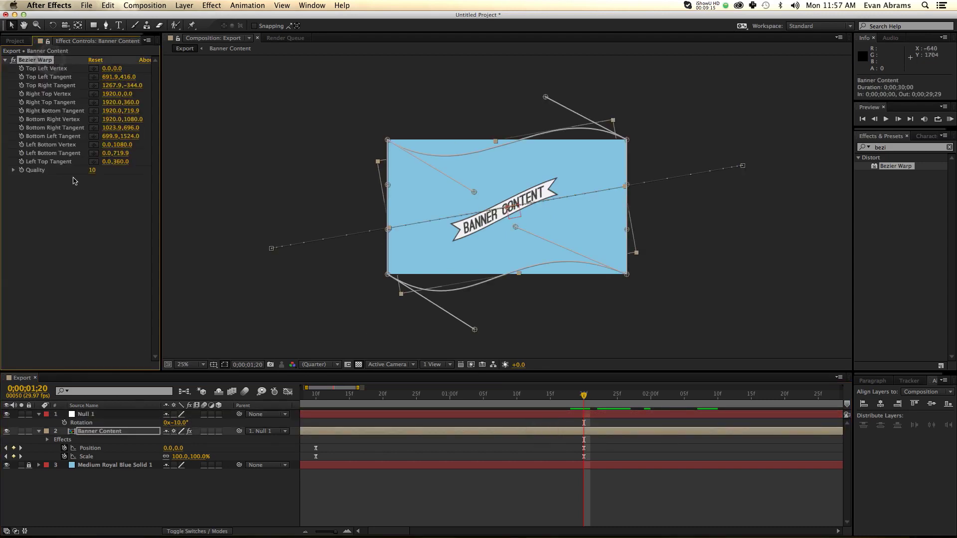
{"action": "left_click_drag", "start_coordinate": [472, 188], "coordinate": [474, 111]}
{"action": "left_click_drag", "start_coordinate": [546, 97], "coordinate": [546, 206]}
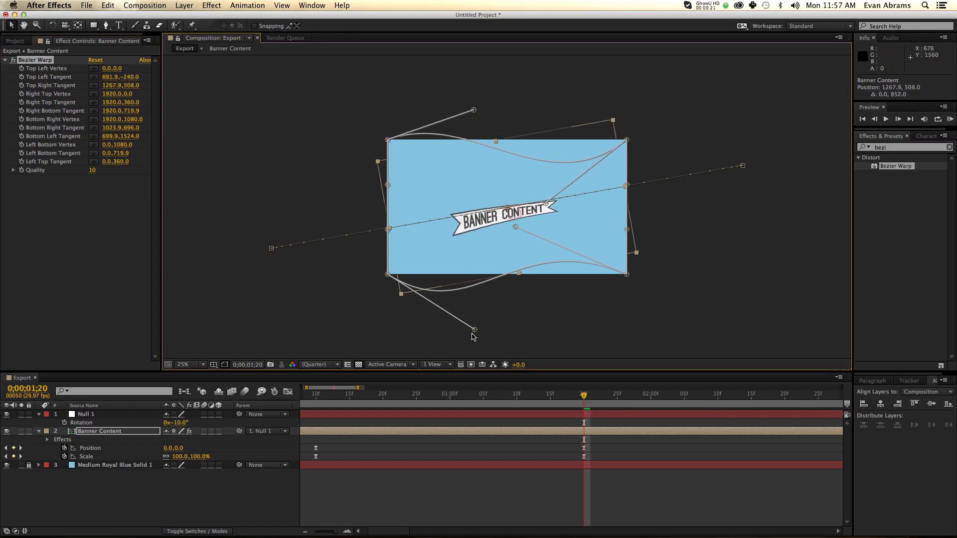
{"action": "left_click_drag", "start_coordinate": [473, 332], "coordinate": [532, 320]}
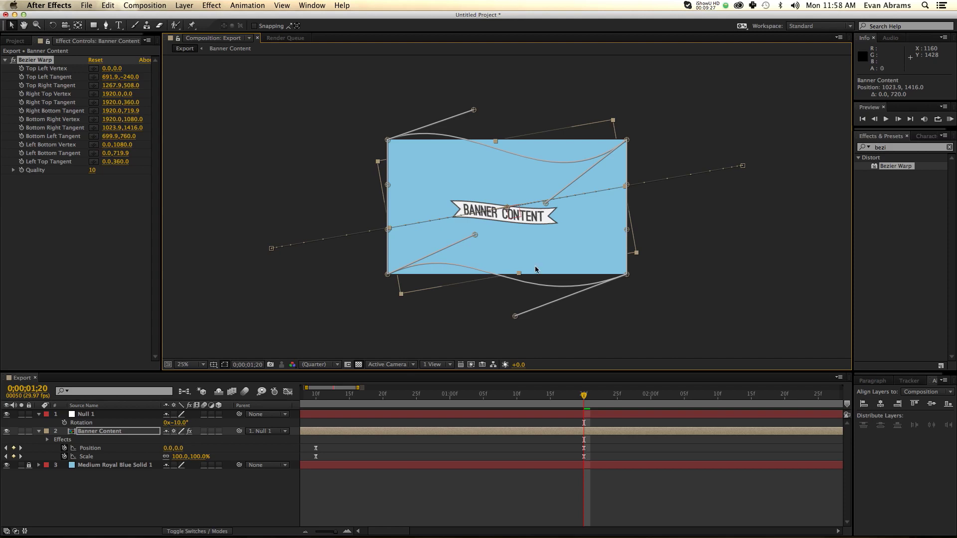
{"action": "left_click", "coordinate": [213, 364]}
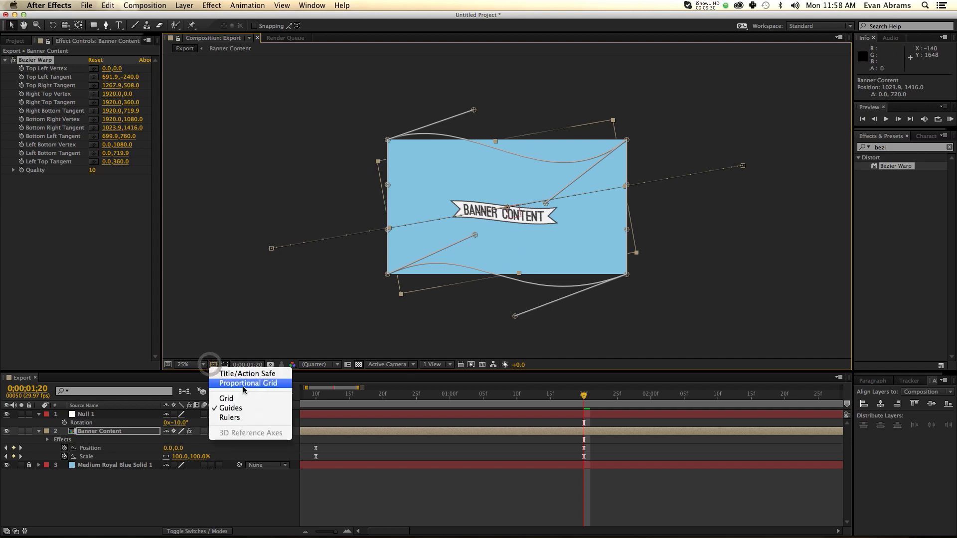
{"action": "left_click", "coordinate": [244, 383]}
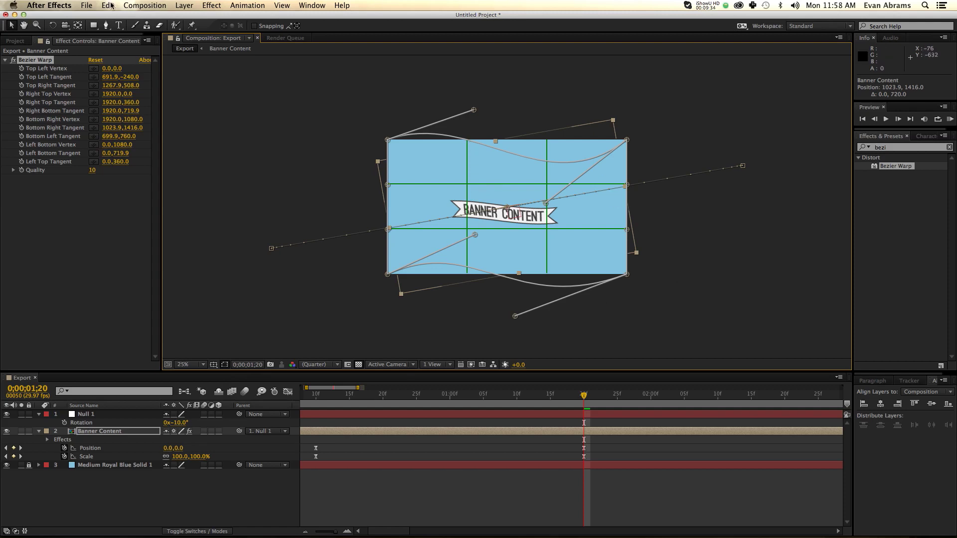
{"action": "left_click", "coordinate": [87, 7]}
{"action": "mouse_move", "coordinate": [67, 5]}
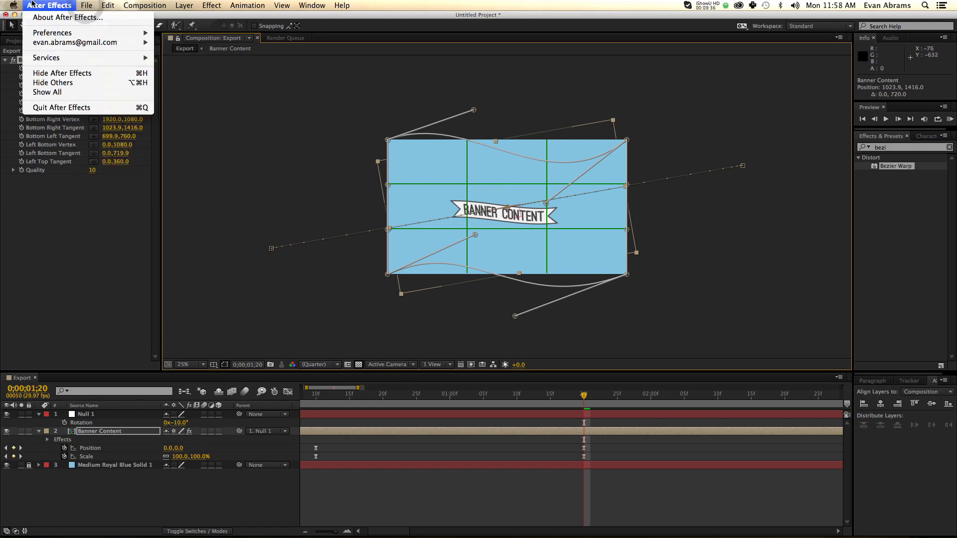
{"action": "mouse_move", "coordinate": [73, 34]}
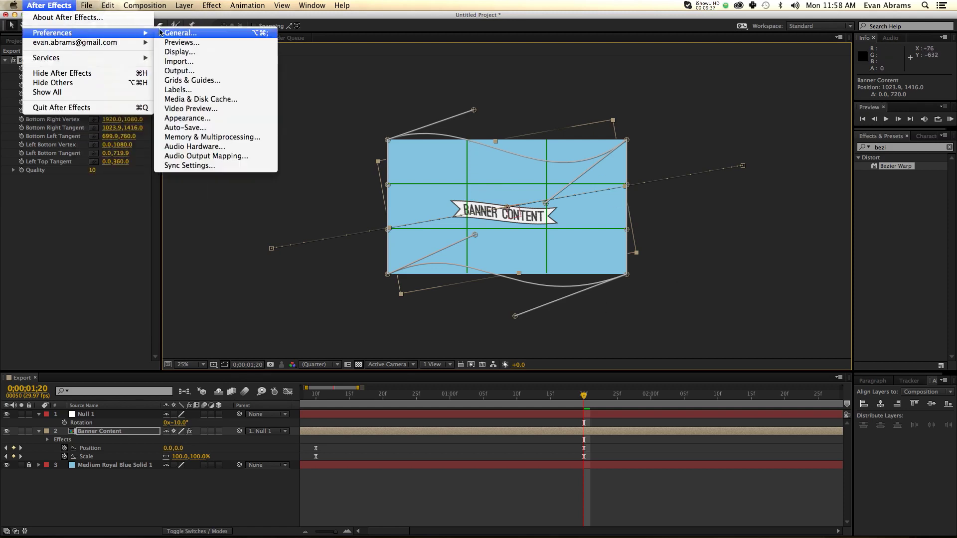
{"action": "left_click", "coordinate": [193, 81]}
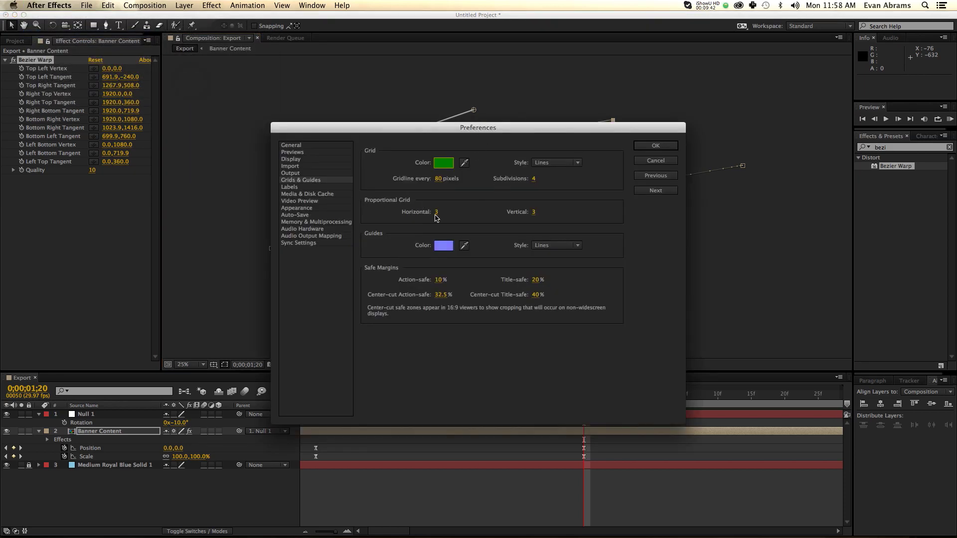
{"action": "left_click", "coordinate": [668, 150]}
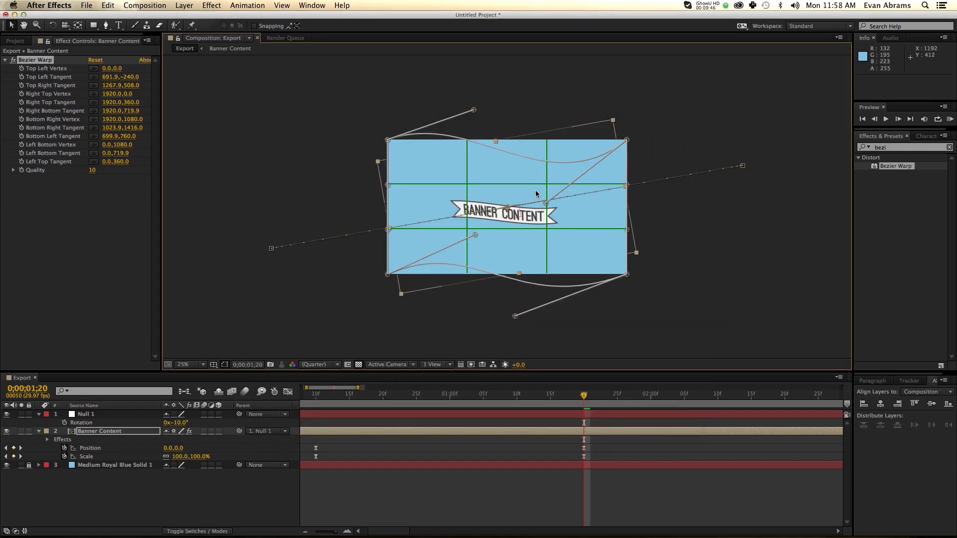
- Show rulers and add vertical guides at x 640 and 1280, horizontal guides at y 356 and ~720
{"action": "key", "text": "super+r"}
{"action": "left_click_drag", "start_coordinate": [170, 200], "coordinate": [470, 199]}
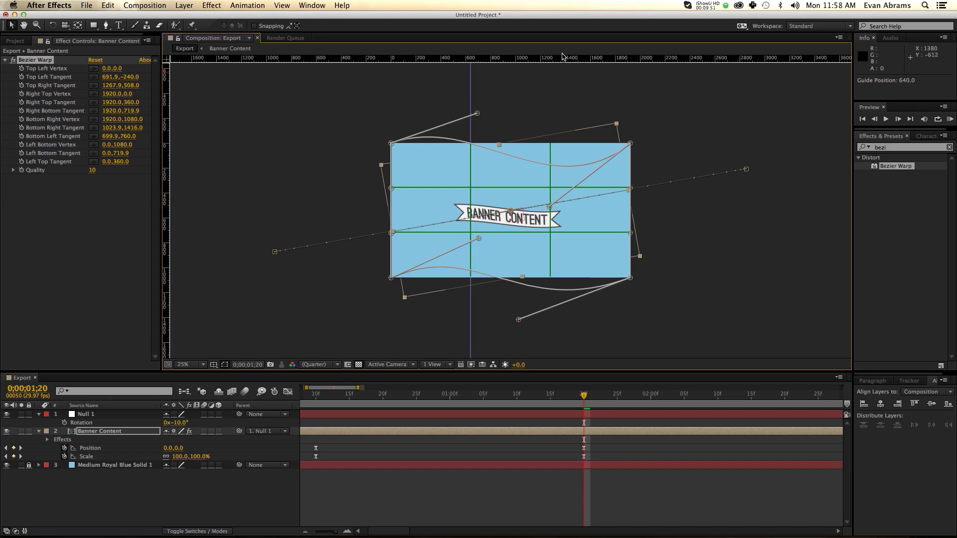
{"action": "left_click_drag", "start_coordinate": [562, 57], "coordinate": [574, 188]}
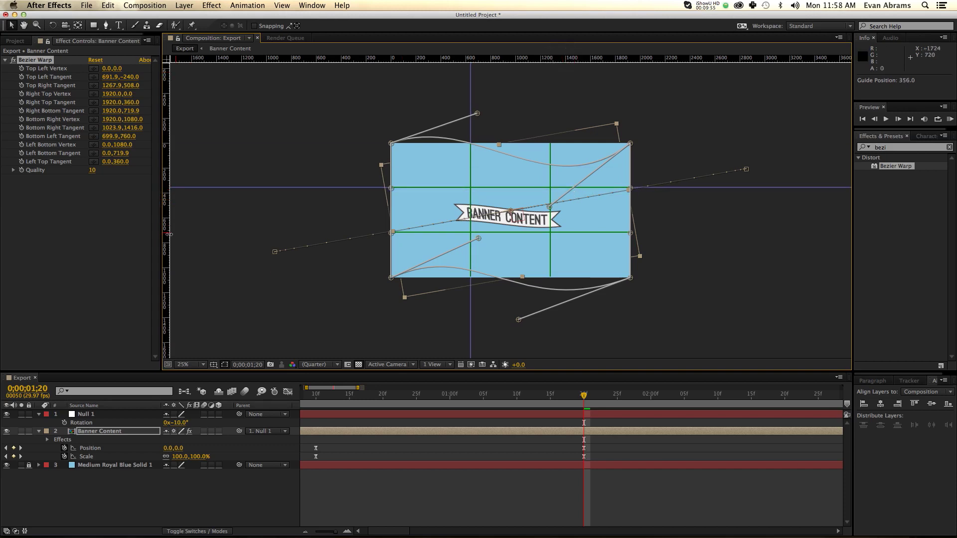
{"action": "left_click_drag", "start_coordinate": [169, 235], "coordinate": [550, 237]}
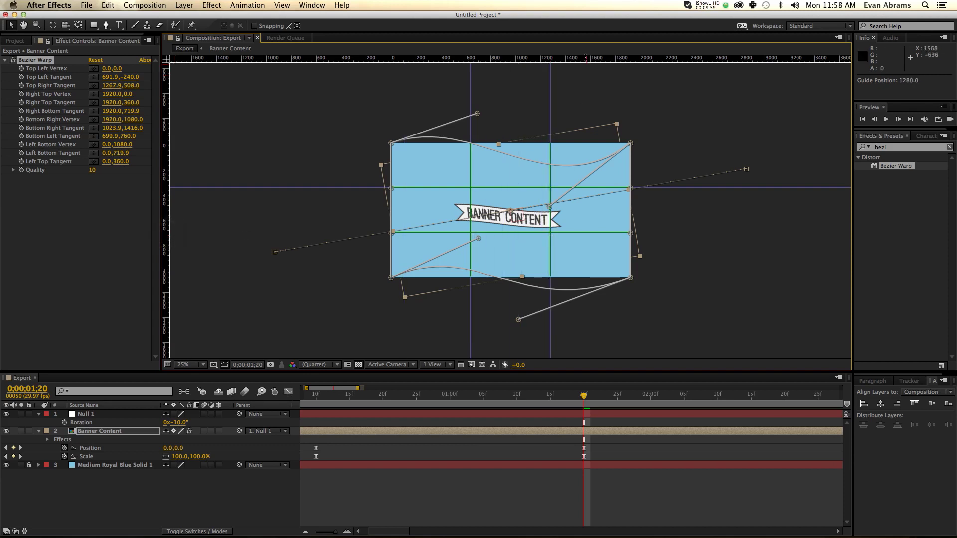
{"action": "left_click_drag", "start_coordinate": [586, 58], "coordinate": [588, 233]}
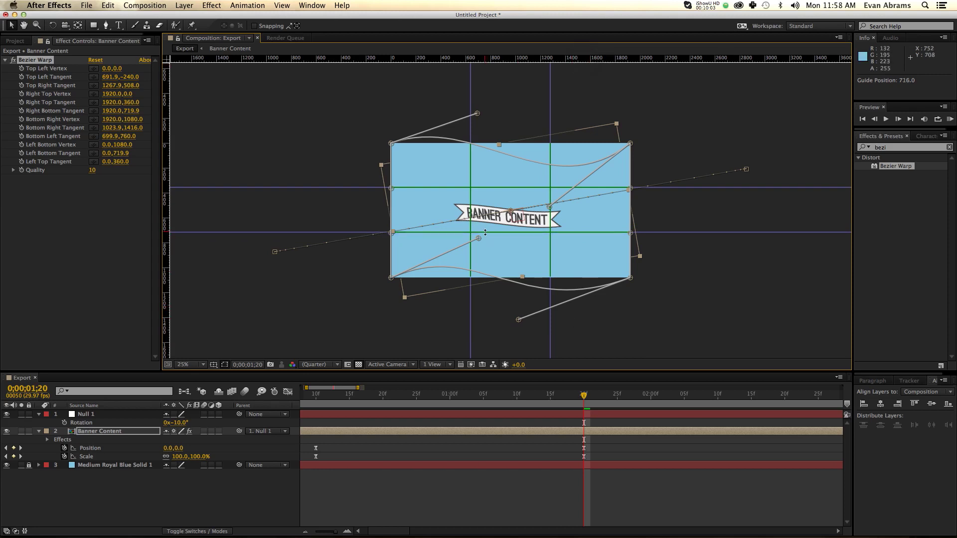
- Snap the Bezier Warp tangents to the guide intersections (Top Right 1280.0,356.0; Bottom Right 1280.0,1392.0)
{"action": "key", "text": "ctrl+z"}
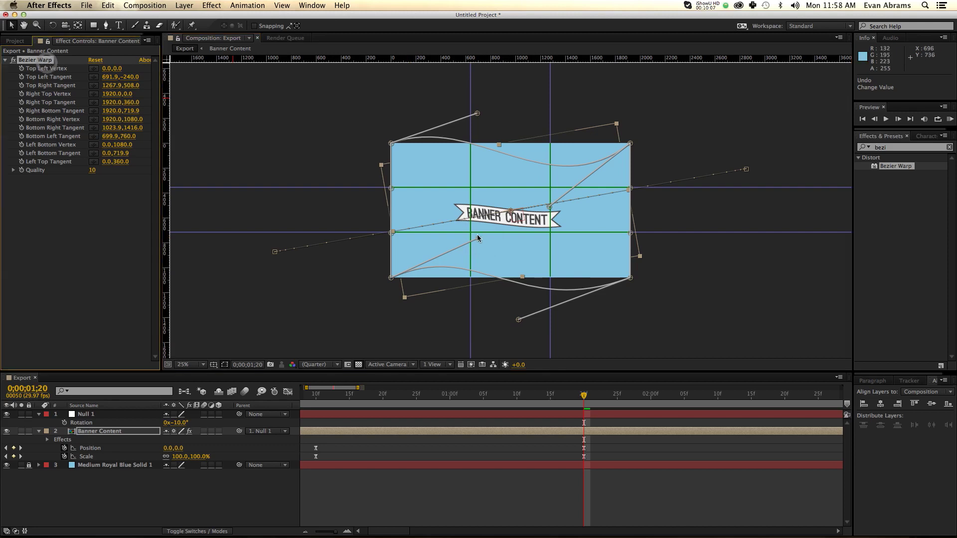
{"action": "mouse_move", "coordinate": [479, 238]}
{"action": "left_mouse_down"}
{"action": "mouse_move", "coordinate": [482, 246]}
{"action": "mouse_move", "coordinate": [470, 233]}
{"action": "left_mouse_up"}
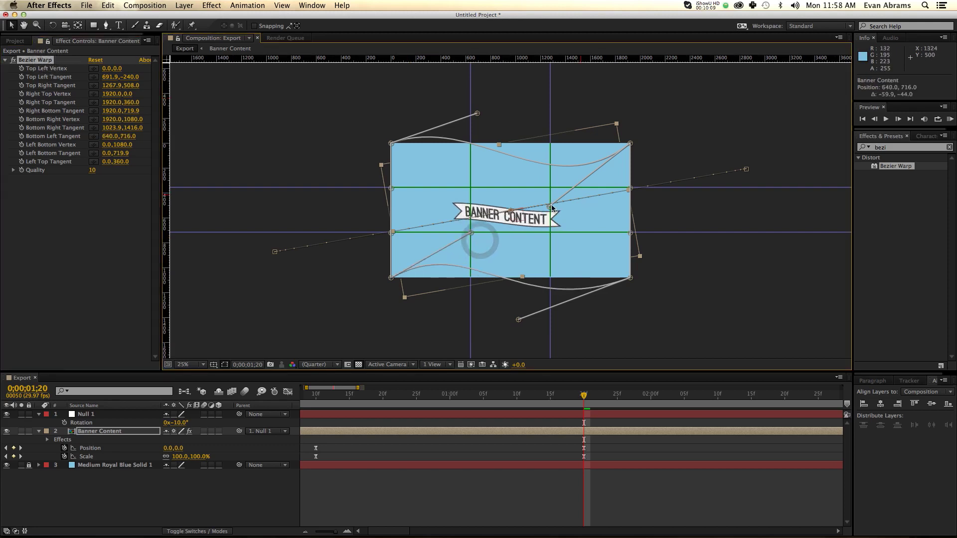
{"action": "left_click_drag", "start_coordinate": [549, 206], "coordinate": [551, 194]}
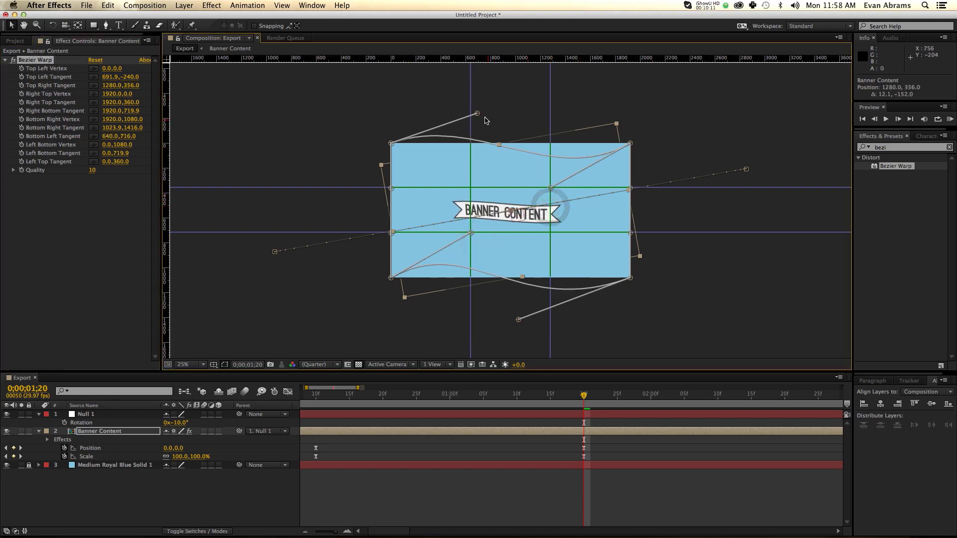
{"action": "left_click_drag", "start_coordinate": [477, 114], "coordinate": [464, 95]}
{"action": "left_click_drag", "start_coordinate": [520, 321], "coordinate": [551, 319]}
- Set Null 1's Rotation to 0° and RAM preview the animation, returning to 1;20
{"action": "left_click", "coordinate": [572, 415]}
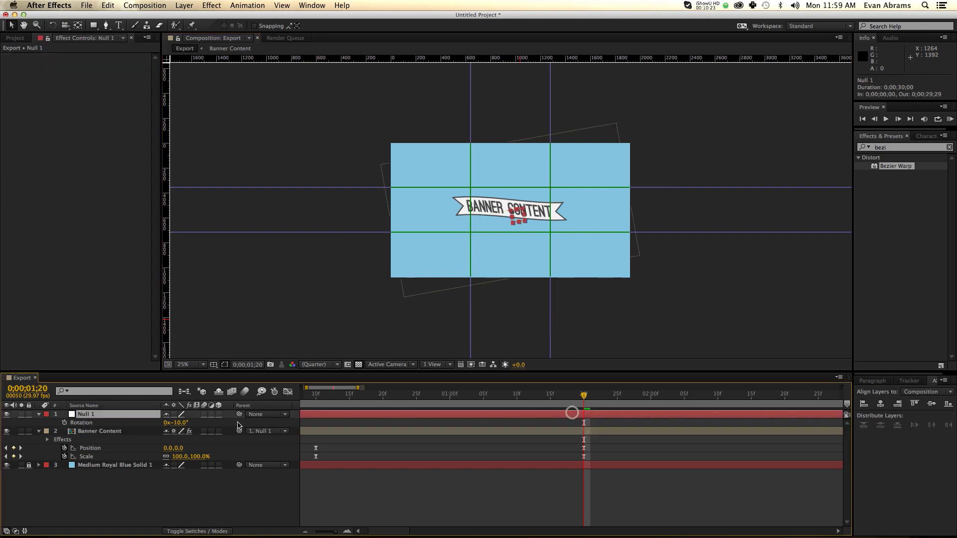
{"action": "type", "text": "0"}
{"action": "key", "text": "Return"}
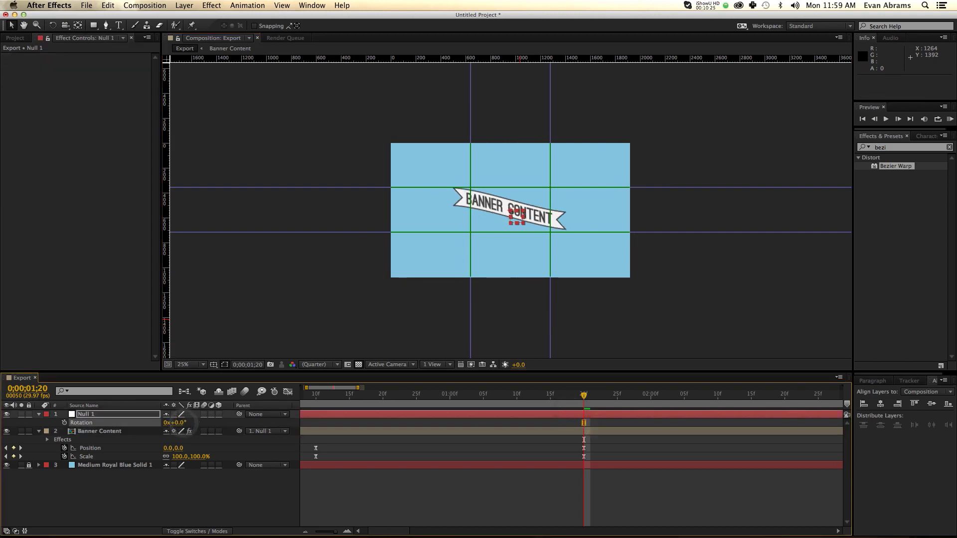
{"action": "left_click_drag", "start_coordinate": [575, 398], "coordinate": [309, 409]}
{"action": "key", "text": "KP_0"}
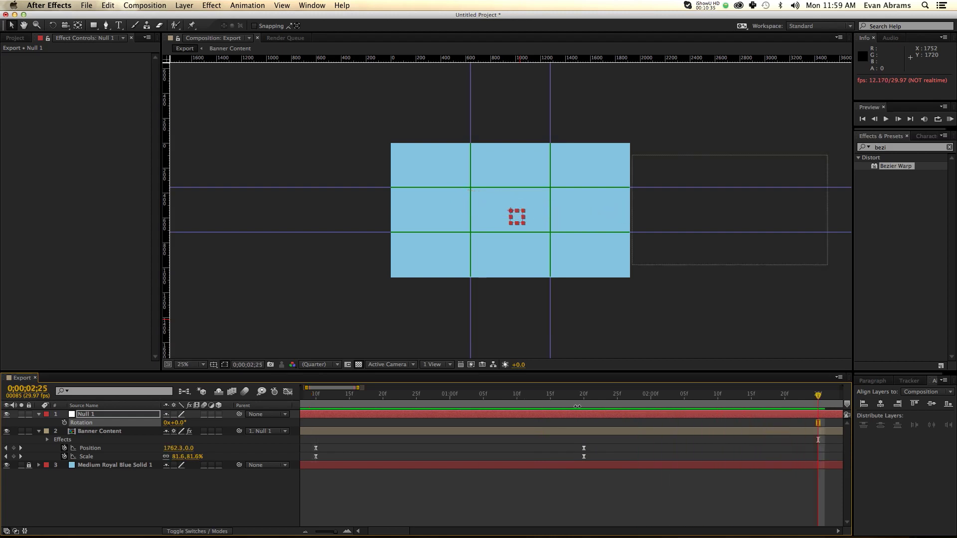
{"action": "left_click_drag", "start_coordinate": [573, 402], "coordinate": [587, 400]}
- Find the Bulge effect and apply it to the Banner Content layer
{"action": "left_click", "coordinate": [591, 431]}
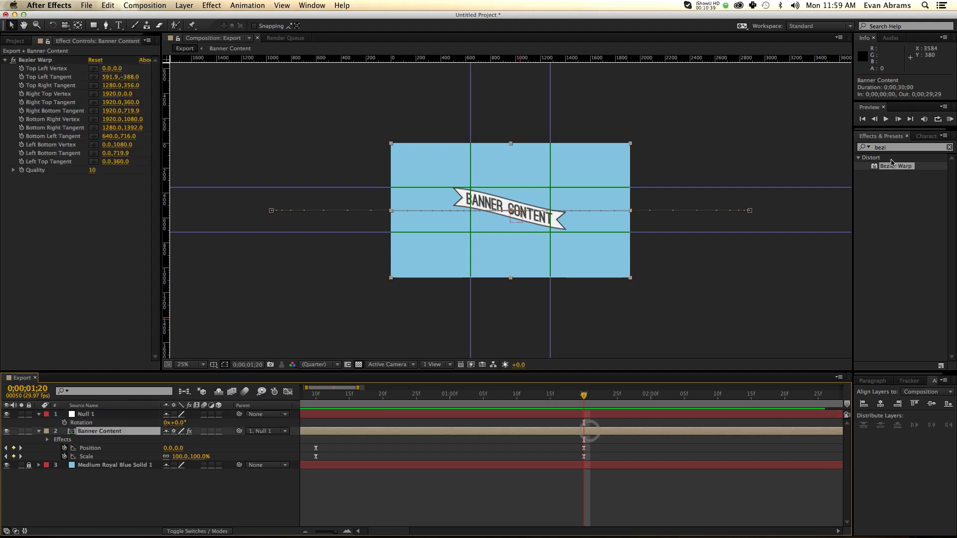
{"action": "left_click", "coordinate": [880, 148]}
{"action": "type", "text": "bul"}
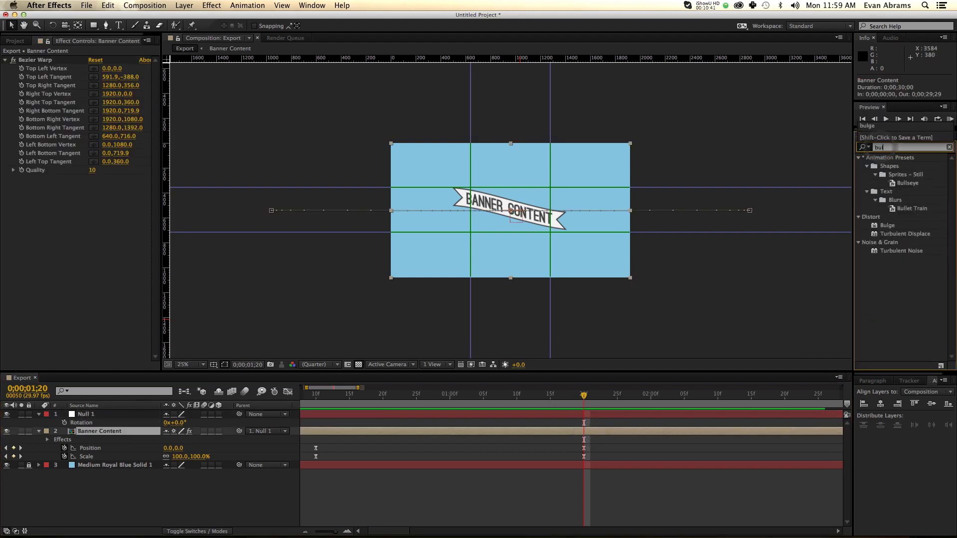
{"action": "type", "text": "ge"}
{"action": "left_click", "coordinate": [887, 166]}
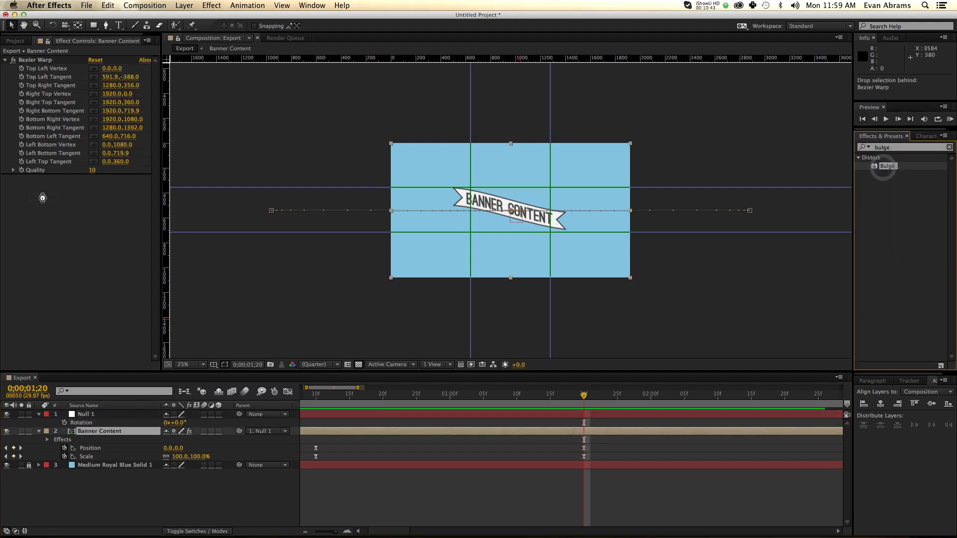
{"action": "left_click_drag", "start_coordinate": [887, 166], "coordinate": [527, 249]}
{"action": "key", "text": "super+z"}
- Set the Bulge horizontal and vertical radius to 500 and antialiasing to High
{"action": "left_click", "coordinate": [45, 181]}
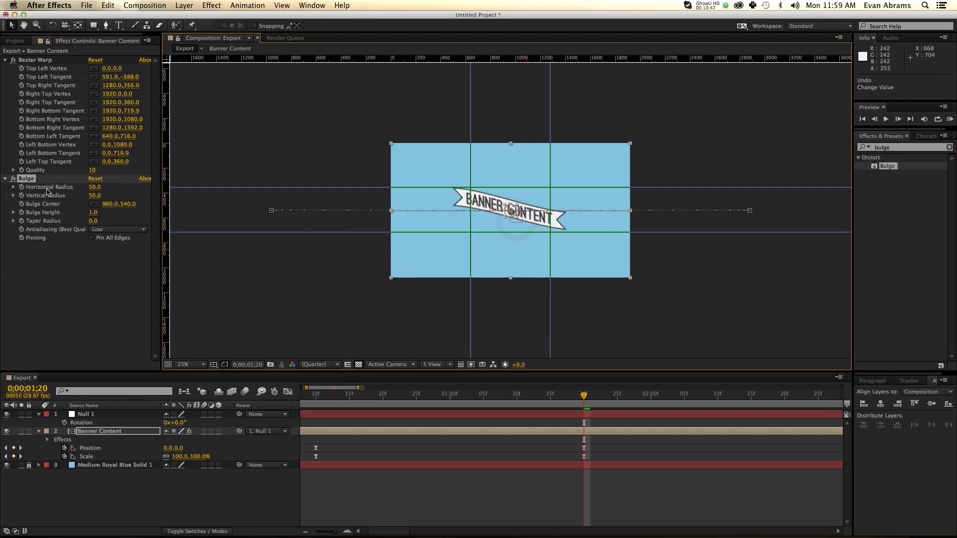
{"action": "left_click", "coordinate": [93, 186]}
{"action": "type", "text": "500"}
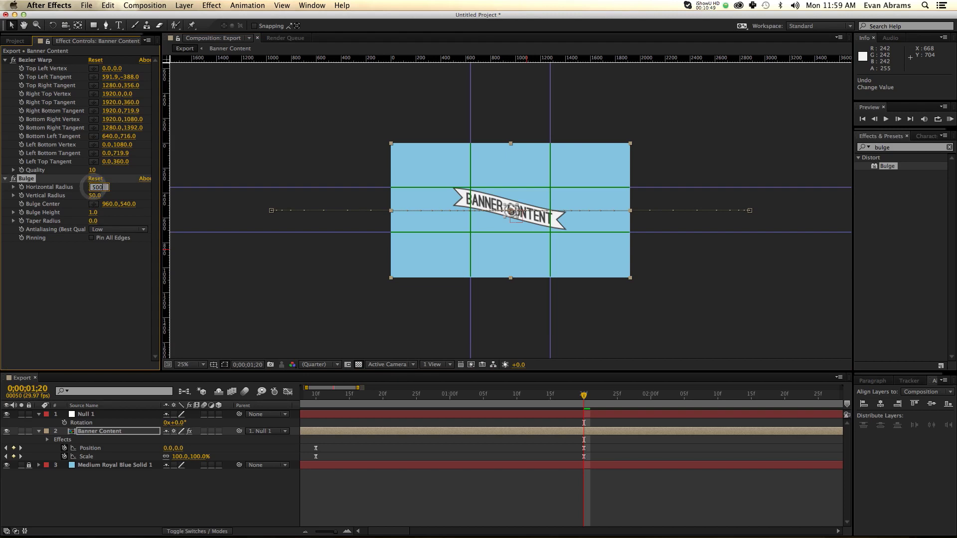
{"action": "key", "text": "Tab"}
{"action": "type", "text": "500"}
{"action": "key", "text": "Return"}
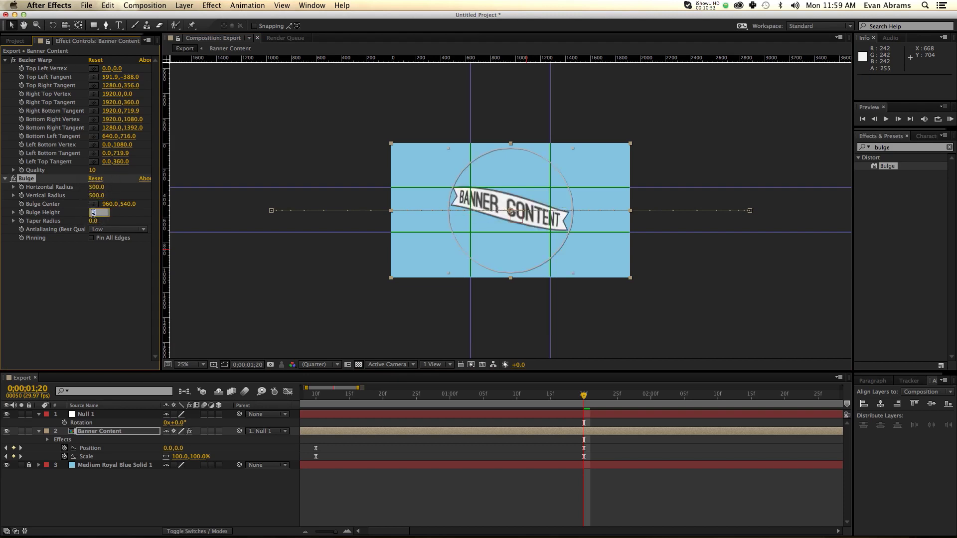
{"action": "key", "text": "Return"}
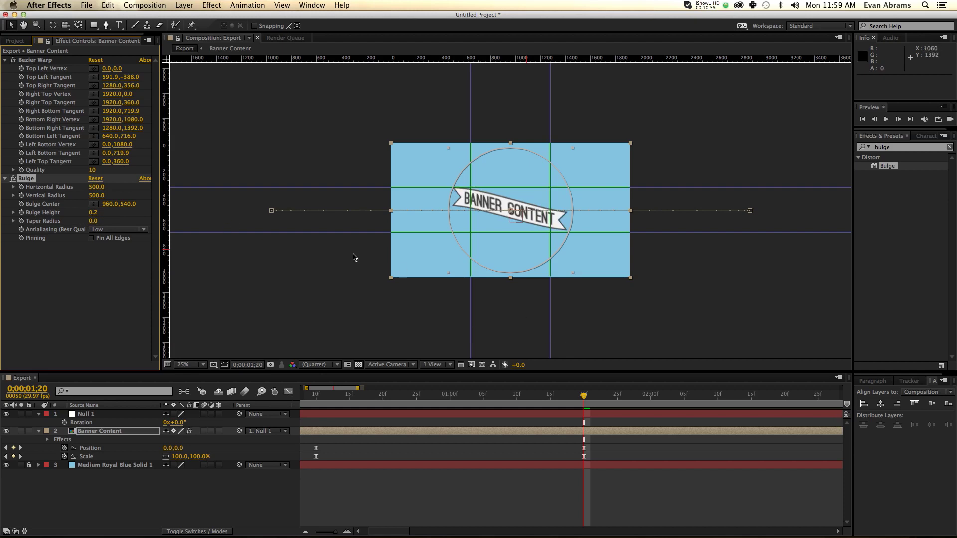
{"action": "left_click", "coordinate": [106, 230]}
{"action": "left_click", "coordinate": [109, 250]}
{"action": "key", "text": "period"}
{"action": "key", "text": "period"}
{"action": "key", "text": "period"}
{"action": "key", "text": "period"}
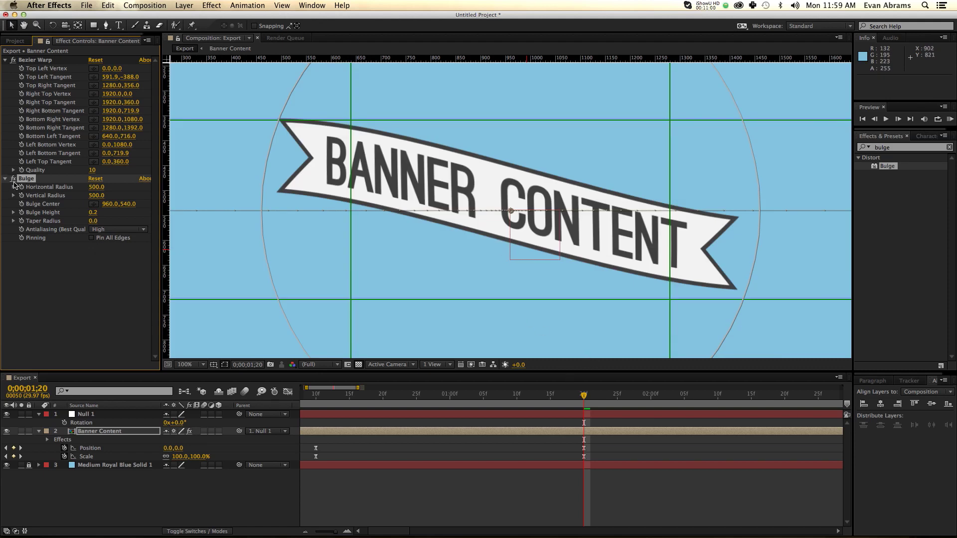
- Set Bulge Height to -0.25, toggling the effect off and on to compare
{"action": "left_click", "coordinate": [14, 179]}
{"action": "left_click", "coordinate": [13, 179]}
{"action": "left_click", "coordinate": [13, 179]}
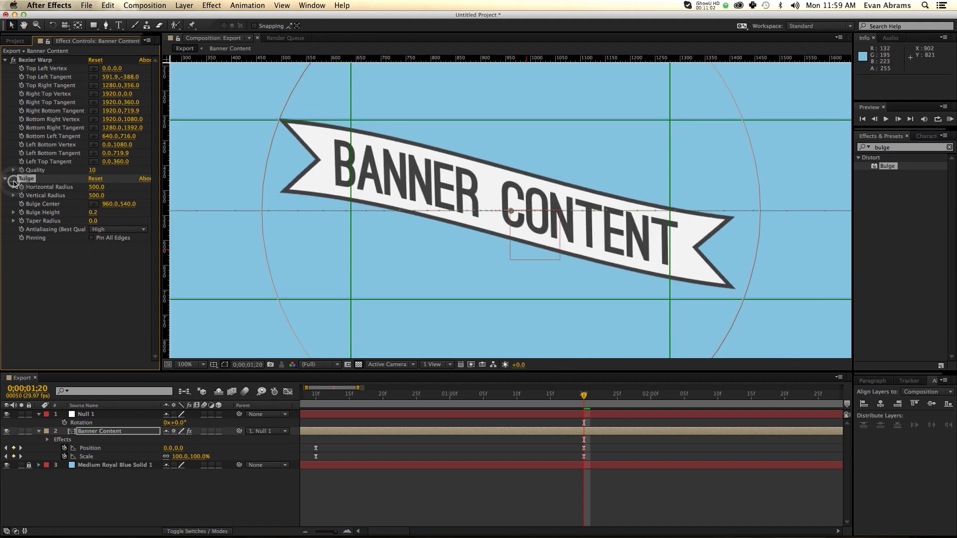
{"action": "left_click", "coordinate": [95, 212]}
{"action": "type", "text": "-.25"}
{"action": "left_click", "coordinate": [93, 212]}
{"action": "type", "text": "-"}
{"action": "key", "text": "Return"}
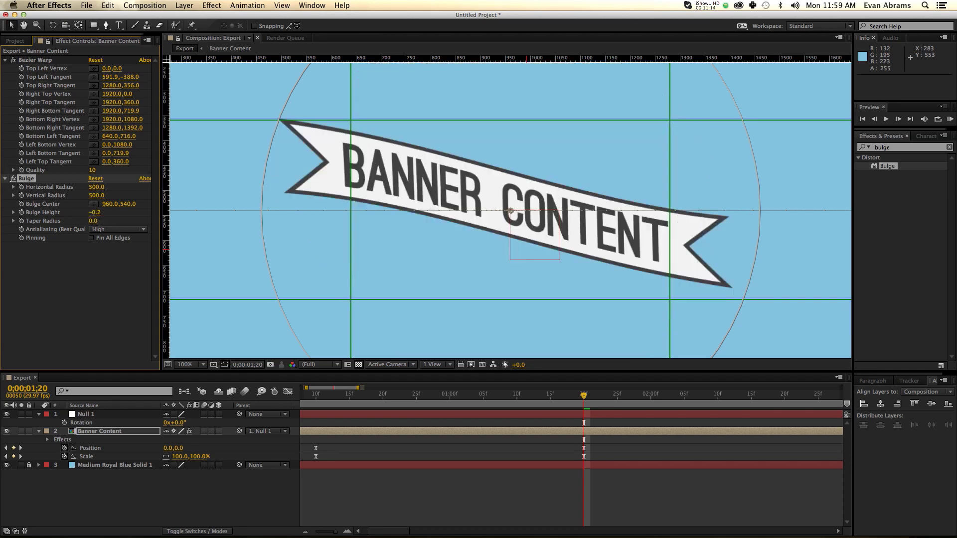
{"action": "left_click", "coordinate": [13, 179]}
{"action": "left_click", "coordinate": [13, 179]}
- Turn on Collapse Transformations for Banner Content and preview the warped ribbon sliding in
{"action": "key", "text": "comma"}
{"action": "left_click_drag", "start_coordinate": [364, 400], "coordinate": [463, 396]}
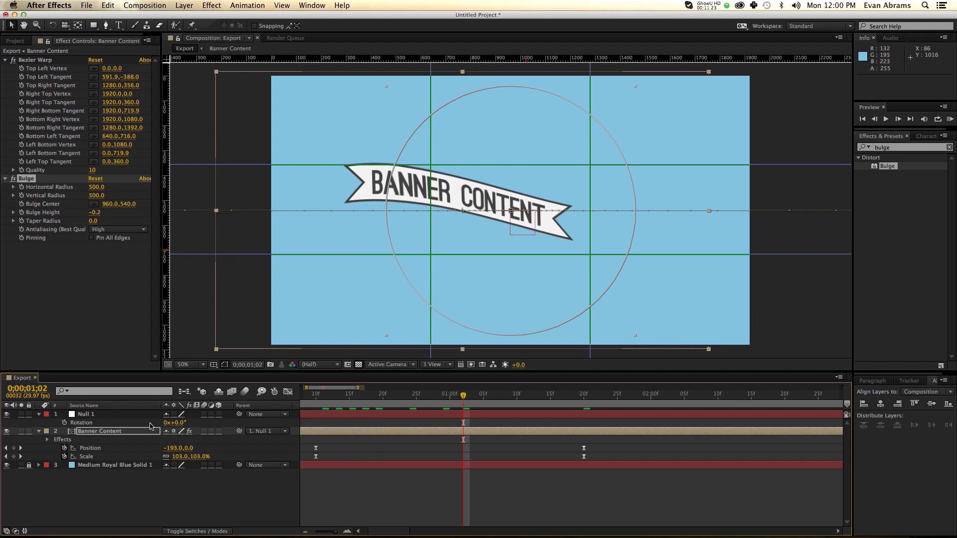
{"action": "left_click", "coordinate": [173, 432]}
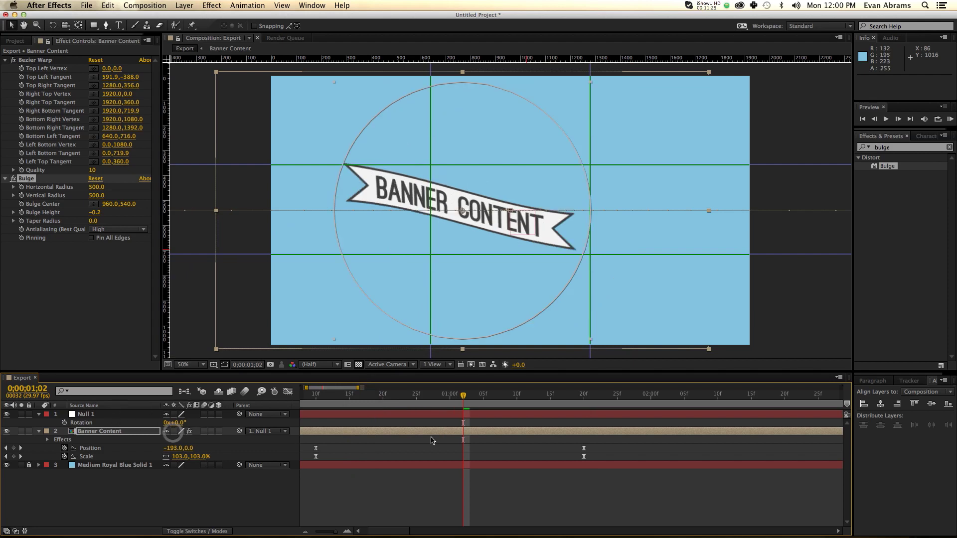
{"action": "left_click_drag", "start_coordinate": [450, 394], "coordinate": [604, 395]}
{"action": "key", "text": "space"}
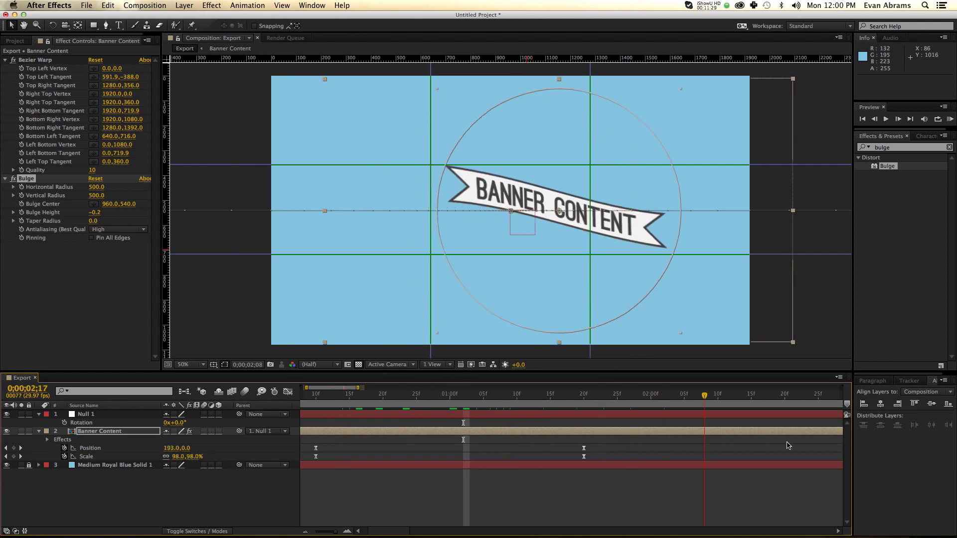
{"action": "left_click", "coordinate": [173, 432]}
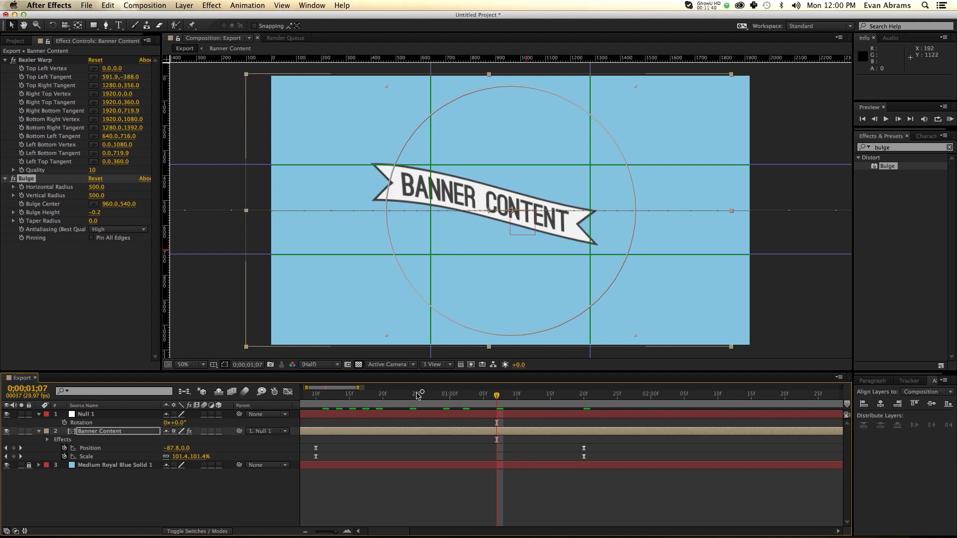
{"action": "left_click_drag", "start_coordinate": [349, 405], "coordinate": [328, 400]}
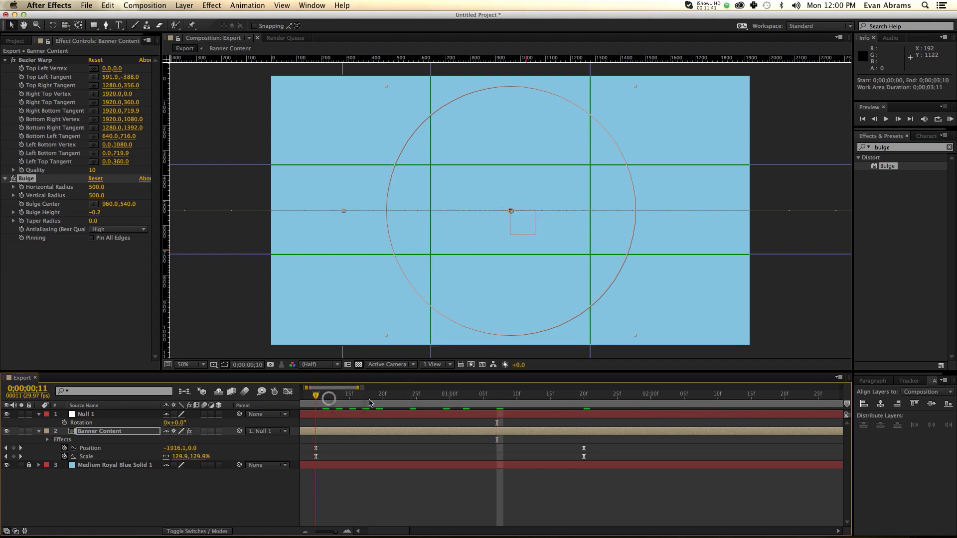
{"action": "left_click_drag", "start_coordinate": [392, 403], "coordinate": [583, 403]}
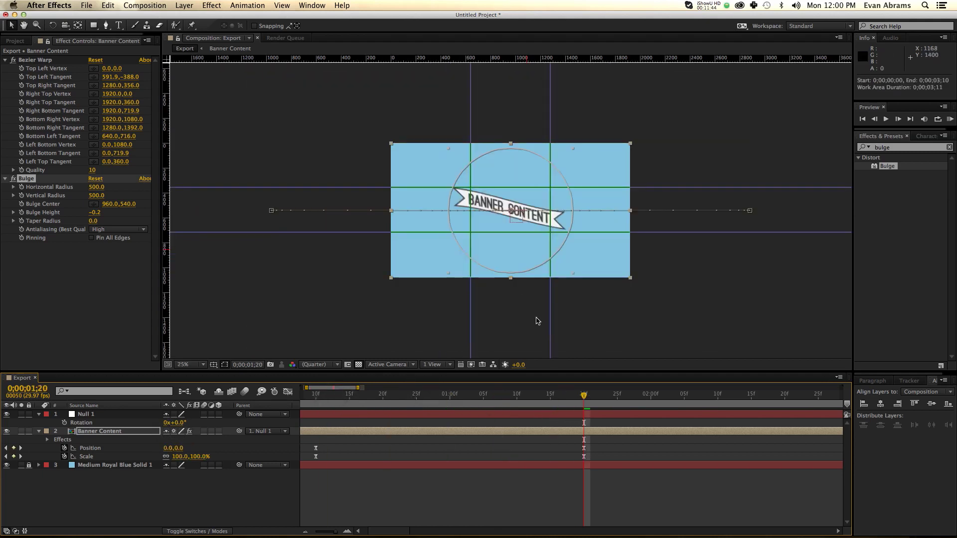
{"action": "key", "text": "space"}
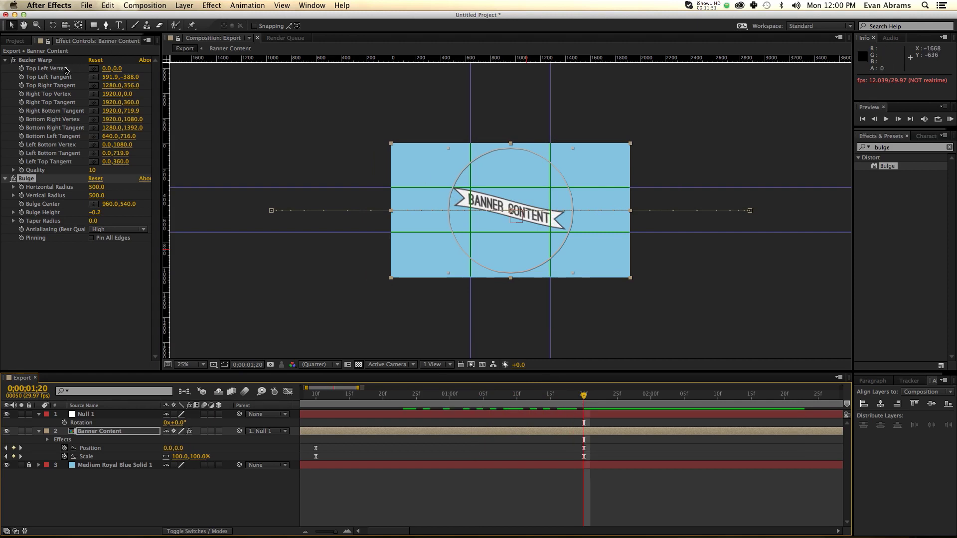
{"action": "left_click", "coordinate": [54, 60]}
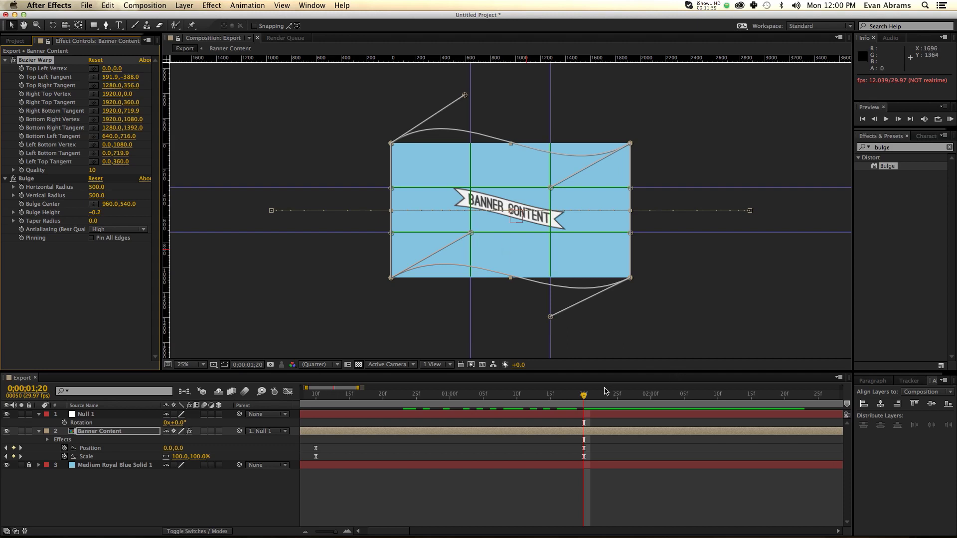
{"action": "mouse_move", "coordinate": [608, 399]}
{"action": "left_mouse_down"}
{"action": "mouse_move", "coordinate": [588, 399]}
{"action": "mouse_move", "coordinate": [612, 405]}
{"action": "left_mouse_up"}
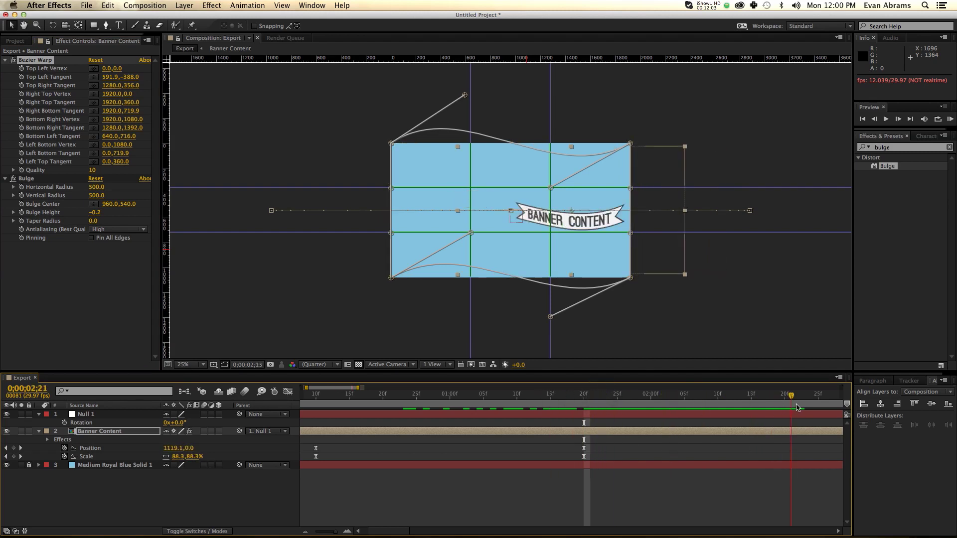
{"action": "left_click", "coordinate": [469, 234]}
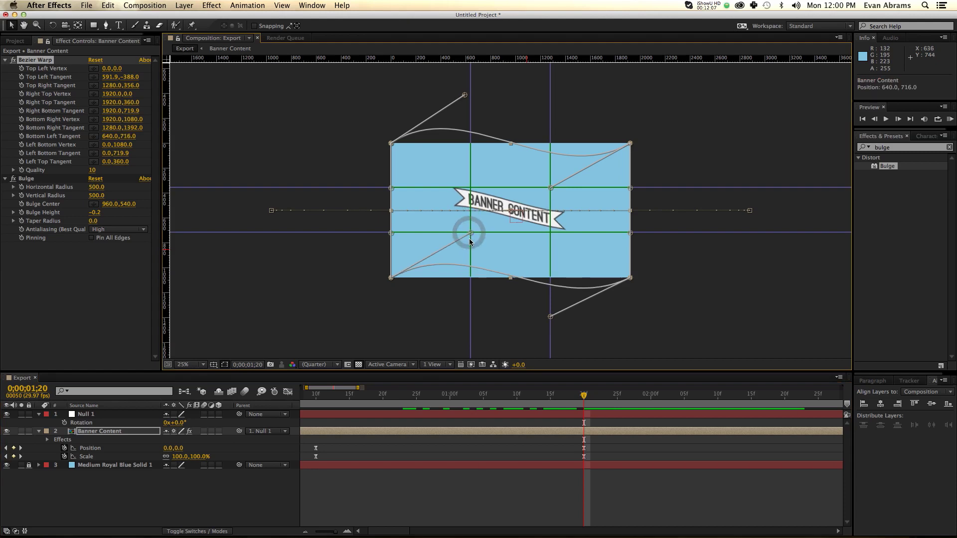
{"action": "left_click_drag", "start_coordinate": [467, 254], "coordinate": [467, 278]}
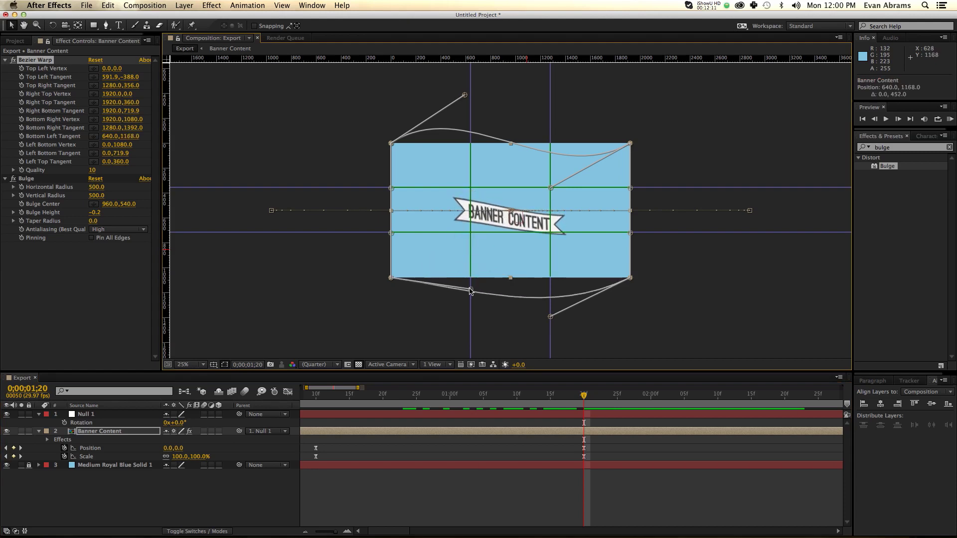
{"action": "left_click_drag", "start_coordinate": [469, 274], "coordinate": [472, 232]}
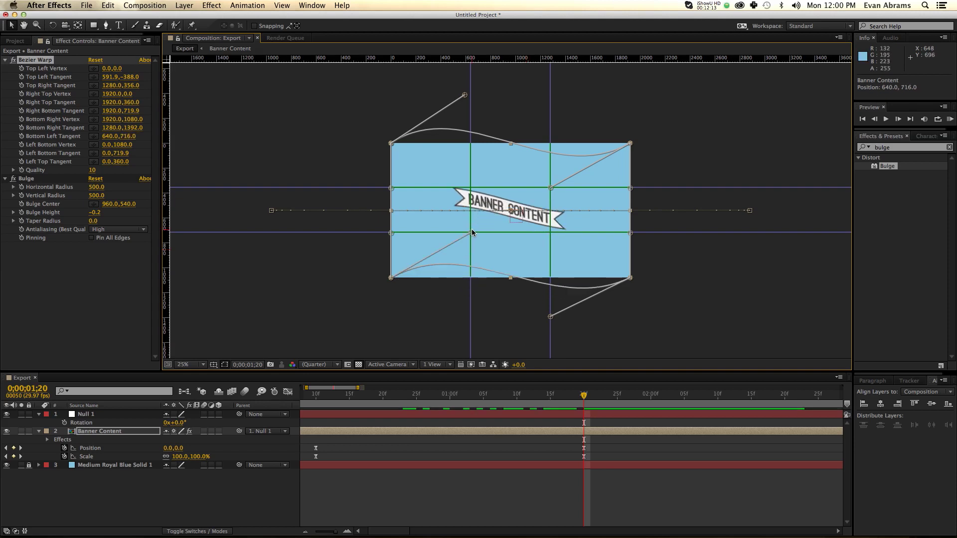
{"action": "key", "text": "cmd+z"}
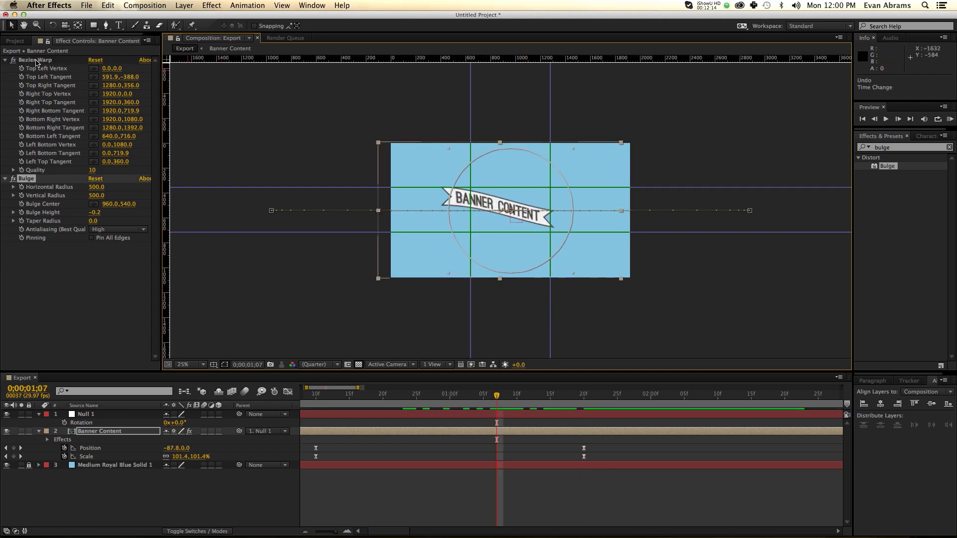
{"action": "left_click", "coordinate": [36, 61]}
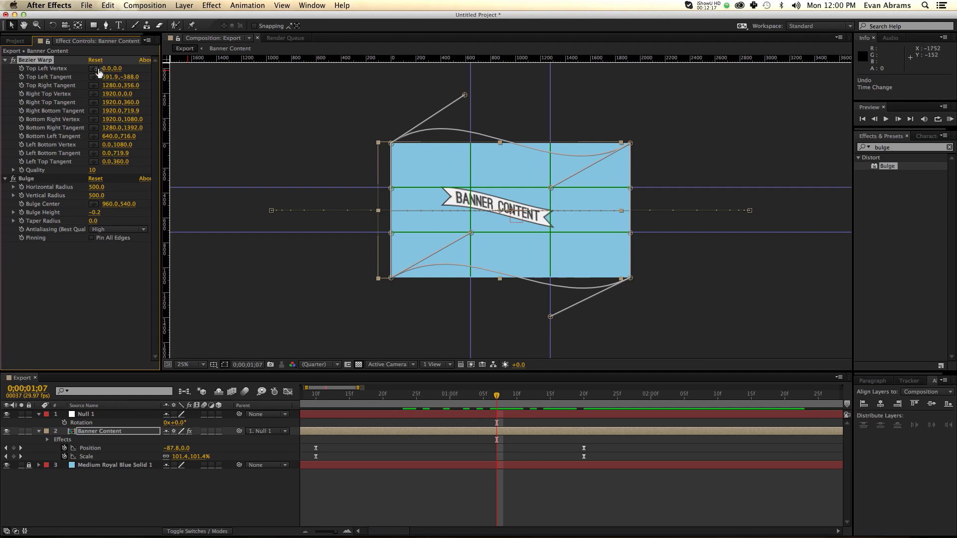
{"action": "left_click_drag", "start_coordinate": [466, 95], "coordinate": [401, 131]}
{"action": "left_click_drag", "start_coordinate": [501, 59], "coordinate": [515, 119]}
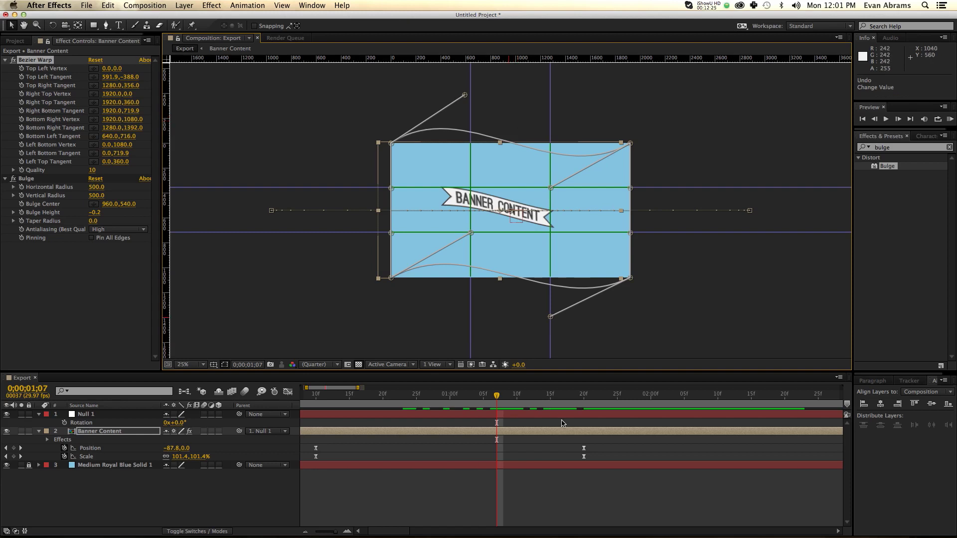
{"action": "left_click", "coordinate": [564, 509]}
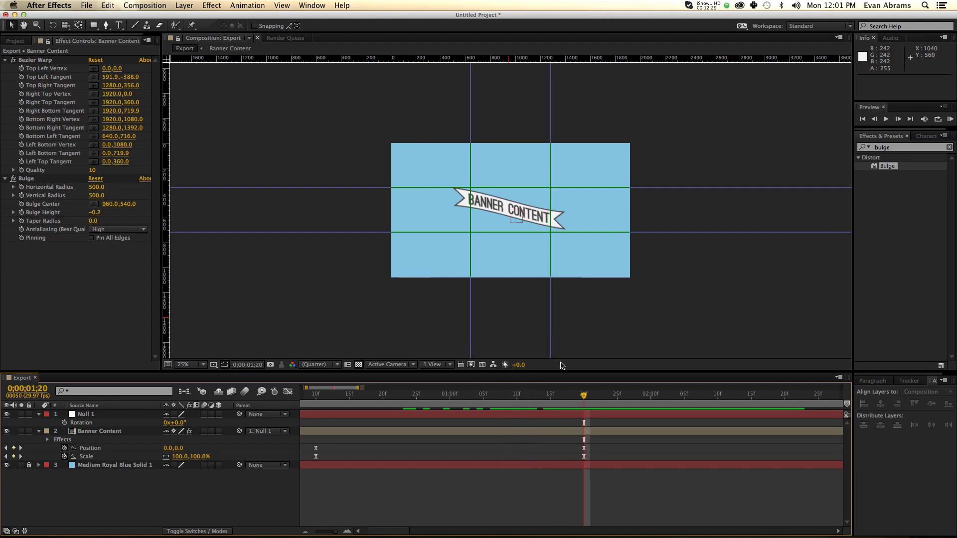
{"action": "double_click", "coordinate": [586, 433]}
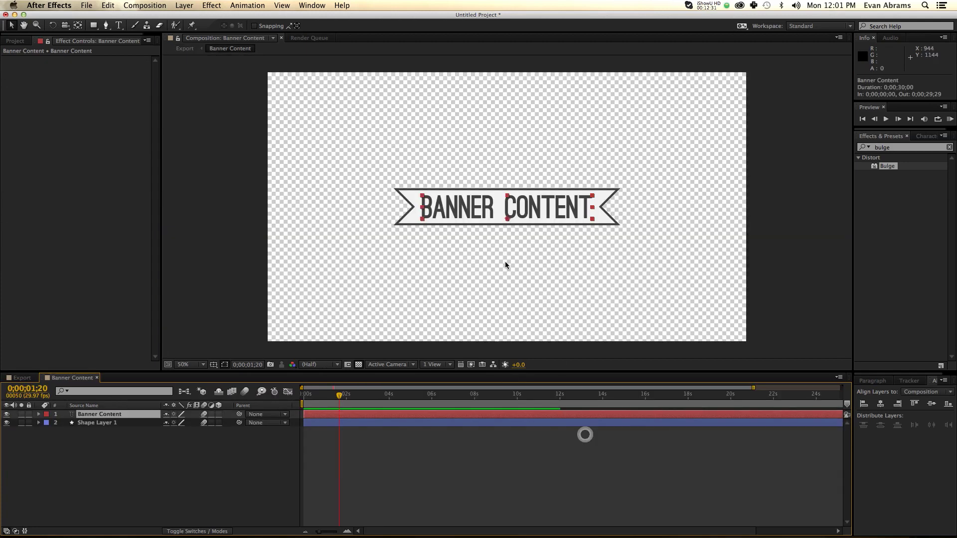
{"action": "double_click", "coordinate": [510, 213]}
{"action": "left_click", "coordinate": [175, 477]}
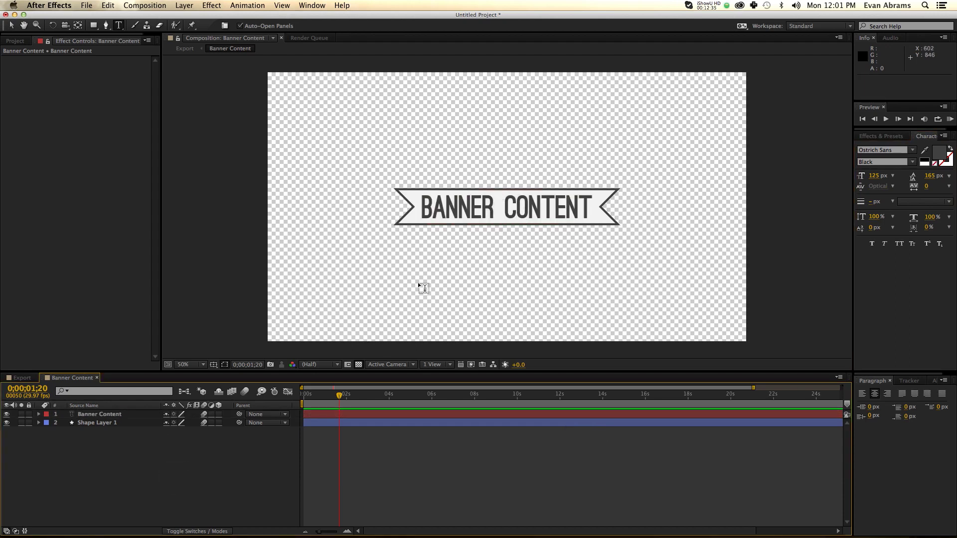
{"action": "key", "text": "super+w"}
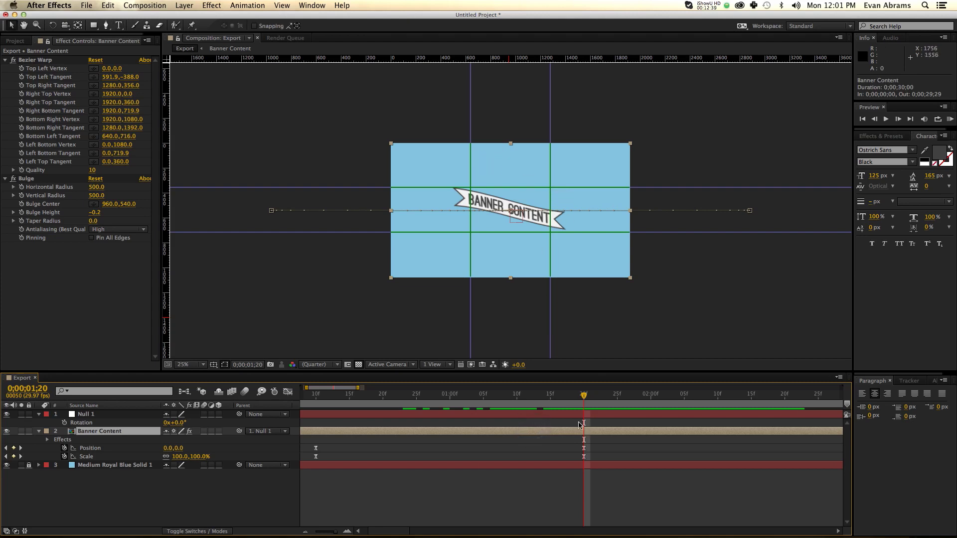
- Preview the banner at 100% from its entrance, then turn off Proportional Grid
{"action": "left_click_drag", "start_coordinate": [547, 399], "coordinate": [376, 396]}
{"action": "key", "text": "slash"}
{"action": "key", "text": "space"}
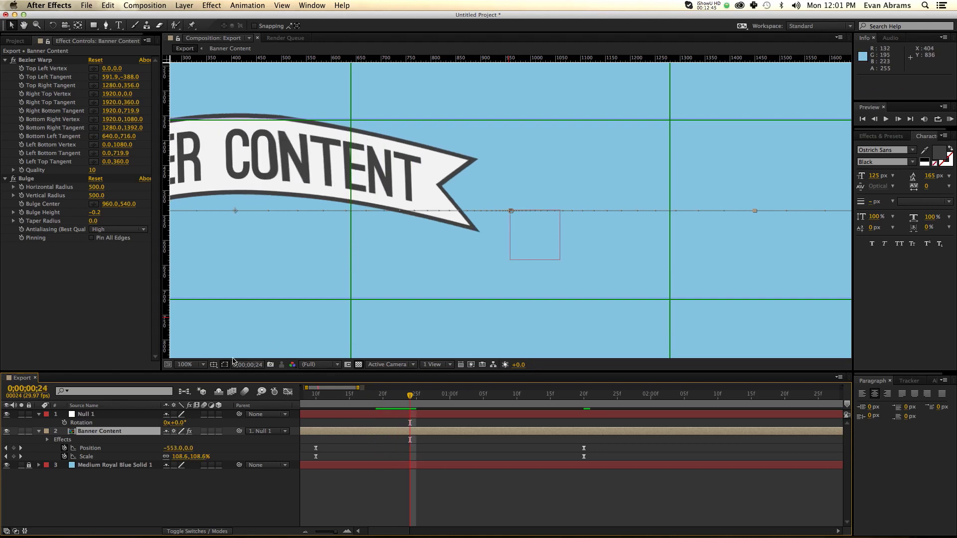
{"action": "left_click", "coordinate": [214, 366]}
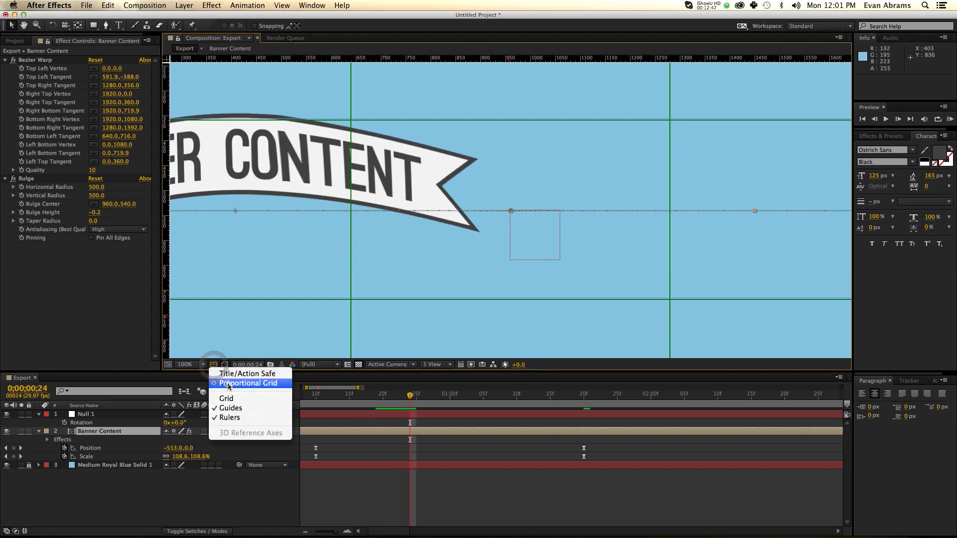
{"action": "left_click", "coordinate": [229, 384]}
- Play back the warped banner animation and scrub back toward its entrance
{"action": "left_click_drag", "start_coordinate": [339, 156], "coordinate": [396, 176]}
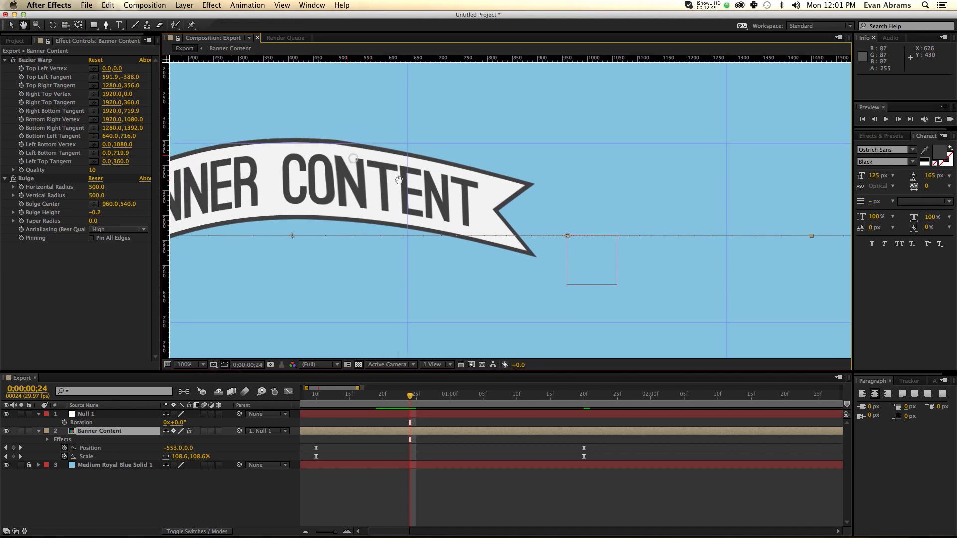
{"action": "key", "text": "period"}
{"action": "key", "text": "comma"}
{"action": "key", "text": "comma"}
{"action": "key", "text": "comma"}
{"action": "key", "text": "comma"}
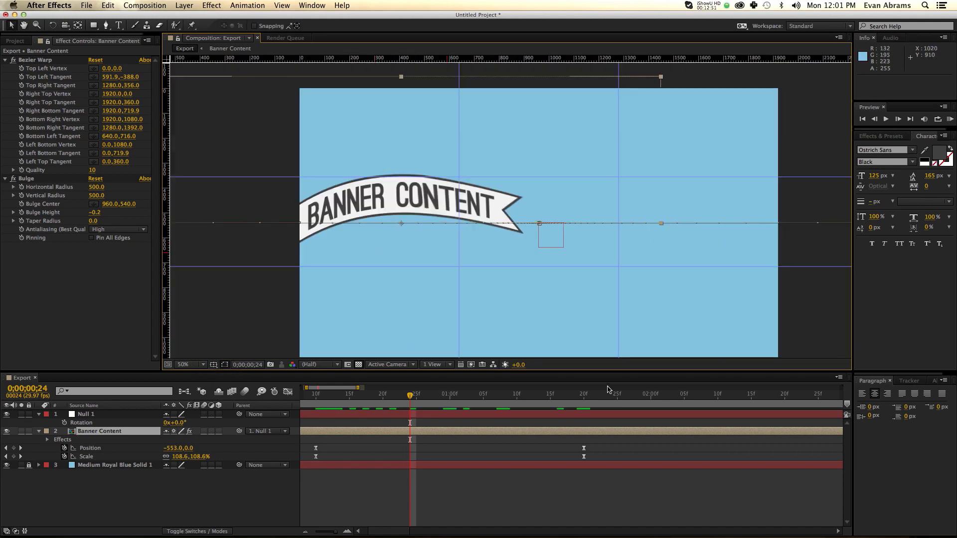
{"action": "key", "text": "space"}
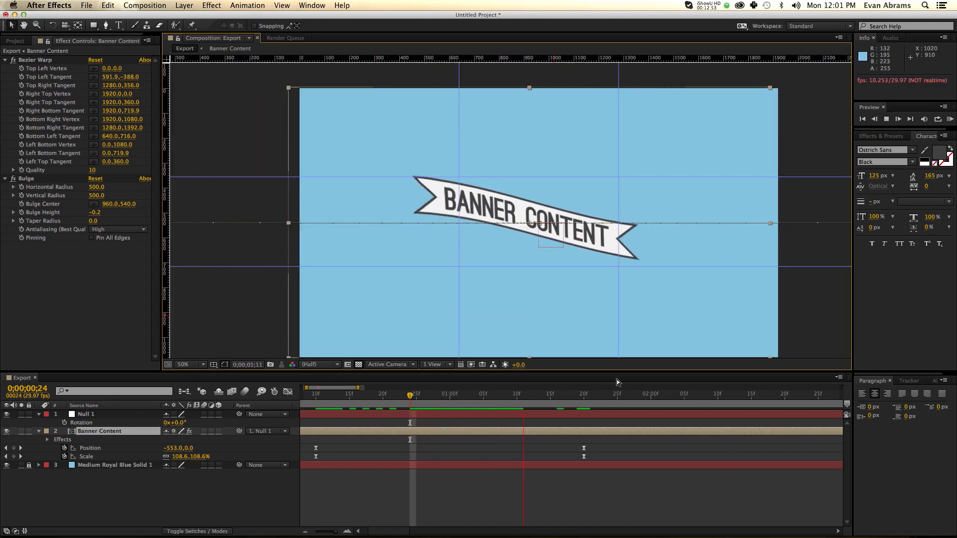
{"action": "key", "text": "space"}
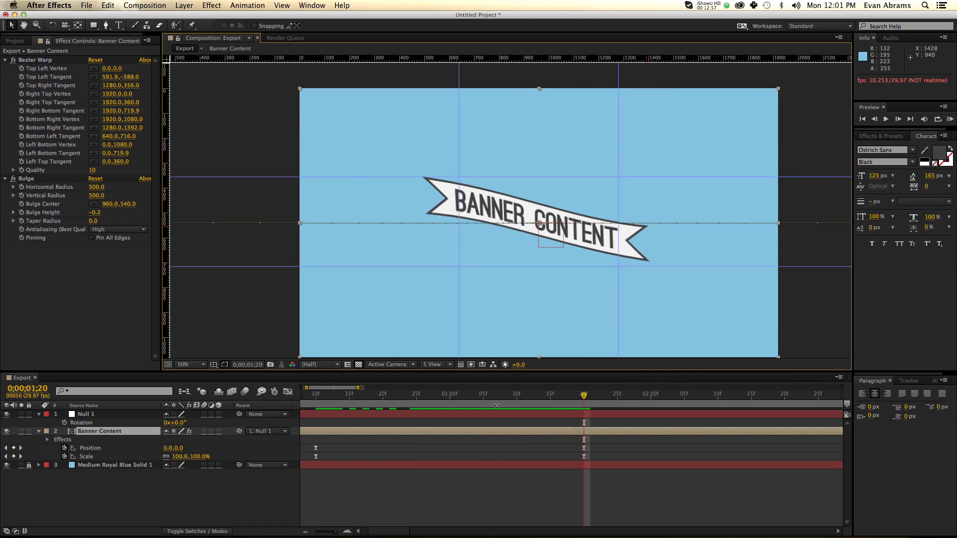
{"action": "left_click_drag", "start_coordinate": [481, 400], "coordinate": [436, 400]}
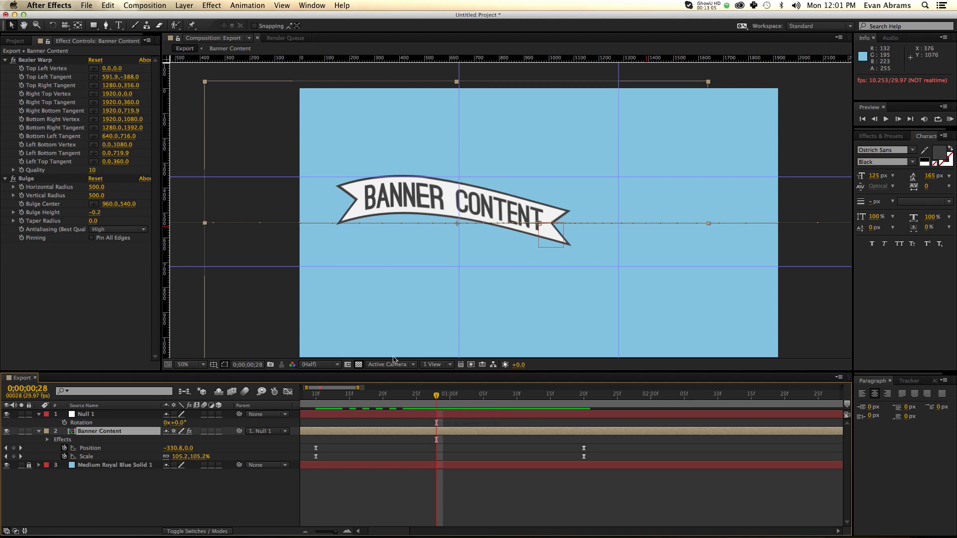
{"action": "left_click_drag", "start_coordinate": [369, 399], "coordinate": [581, 390]}
{"action": "double_click", "coordinate": [608, 414]}
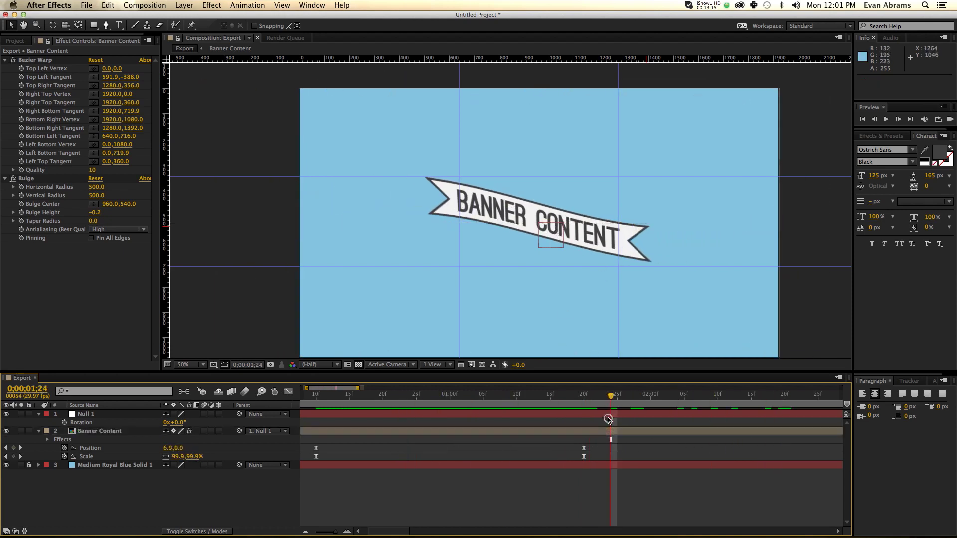
{"action": "key", "text": "super+w"}
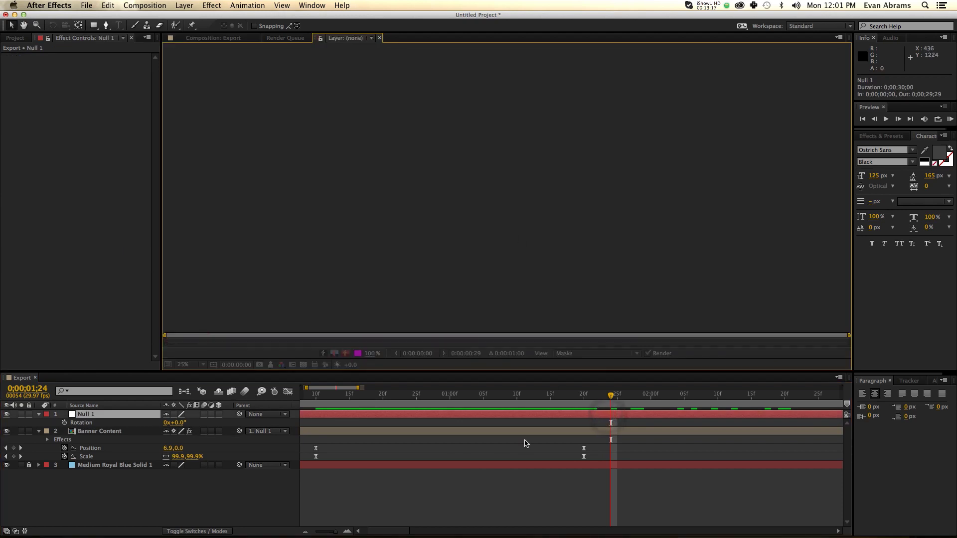
{"action": "left_click", "coordinate": [525, 444]}
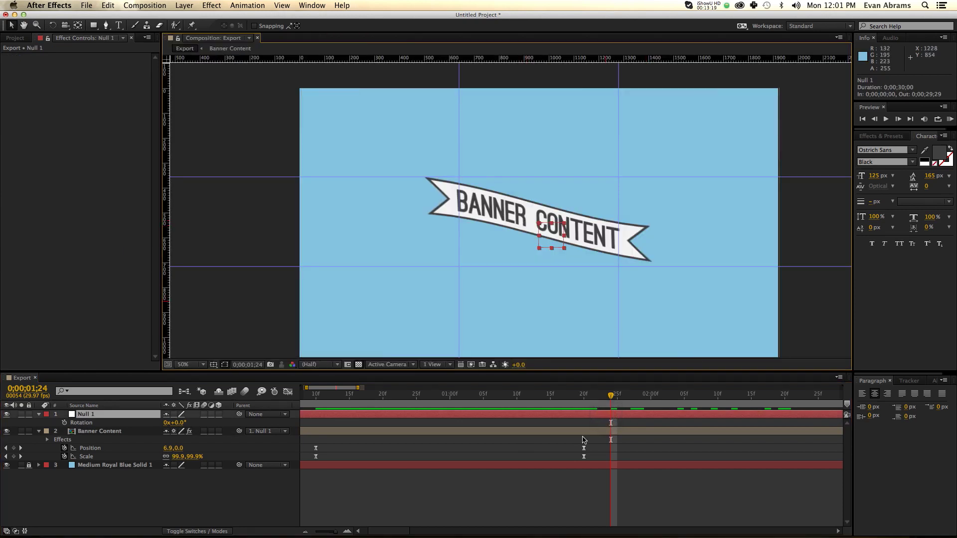